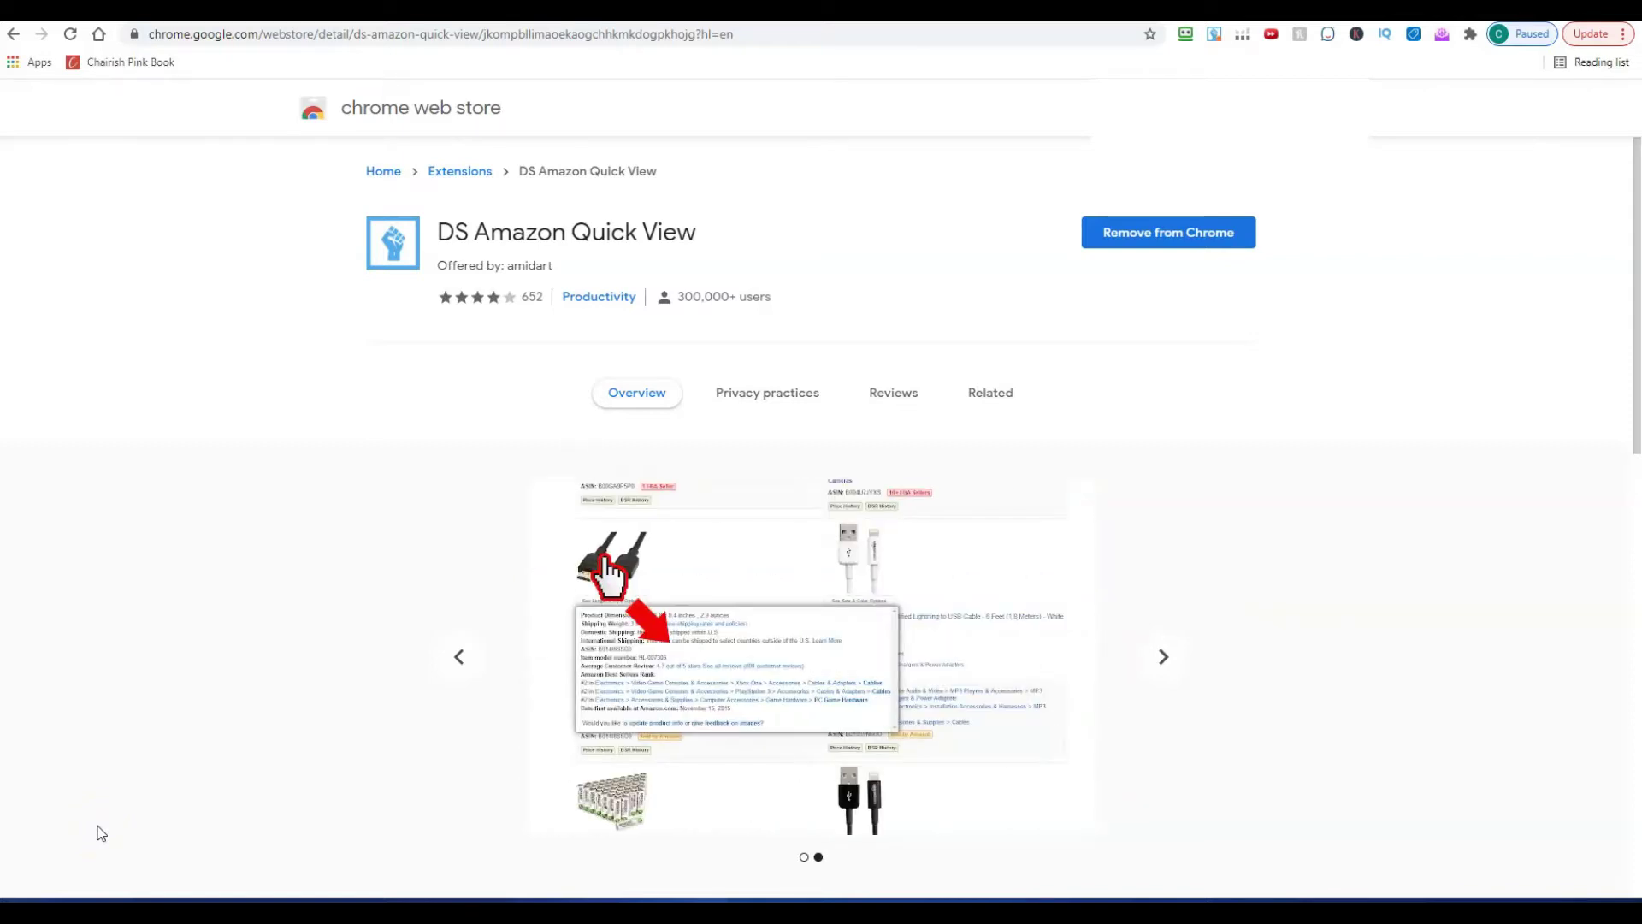
View the Helium 10 extension page in the Chrome Web Store
left_click(98, 814)
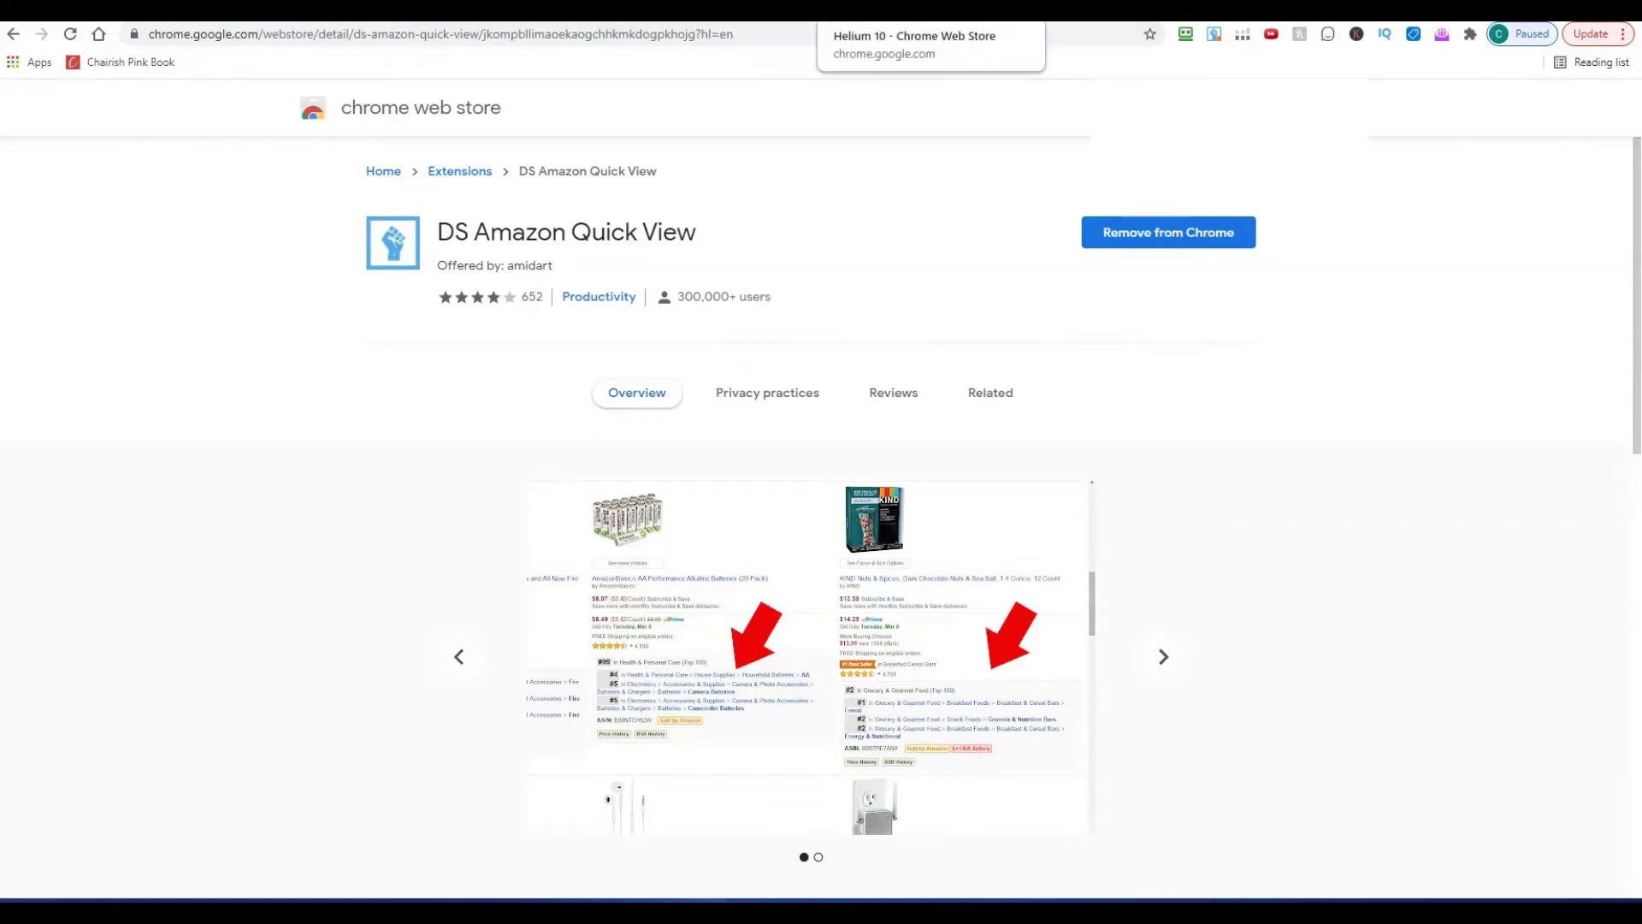
left_click(856, 10)
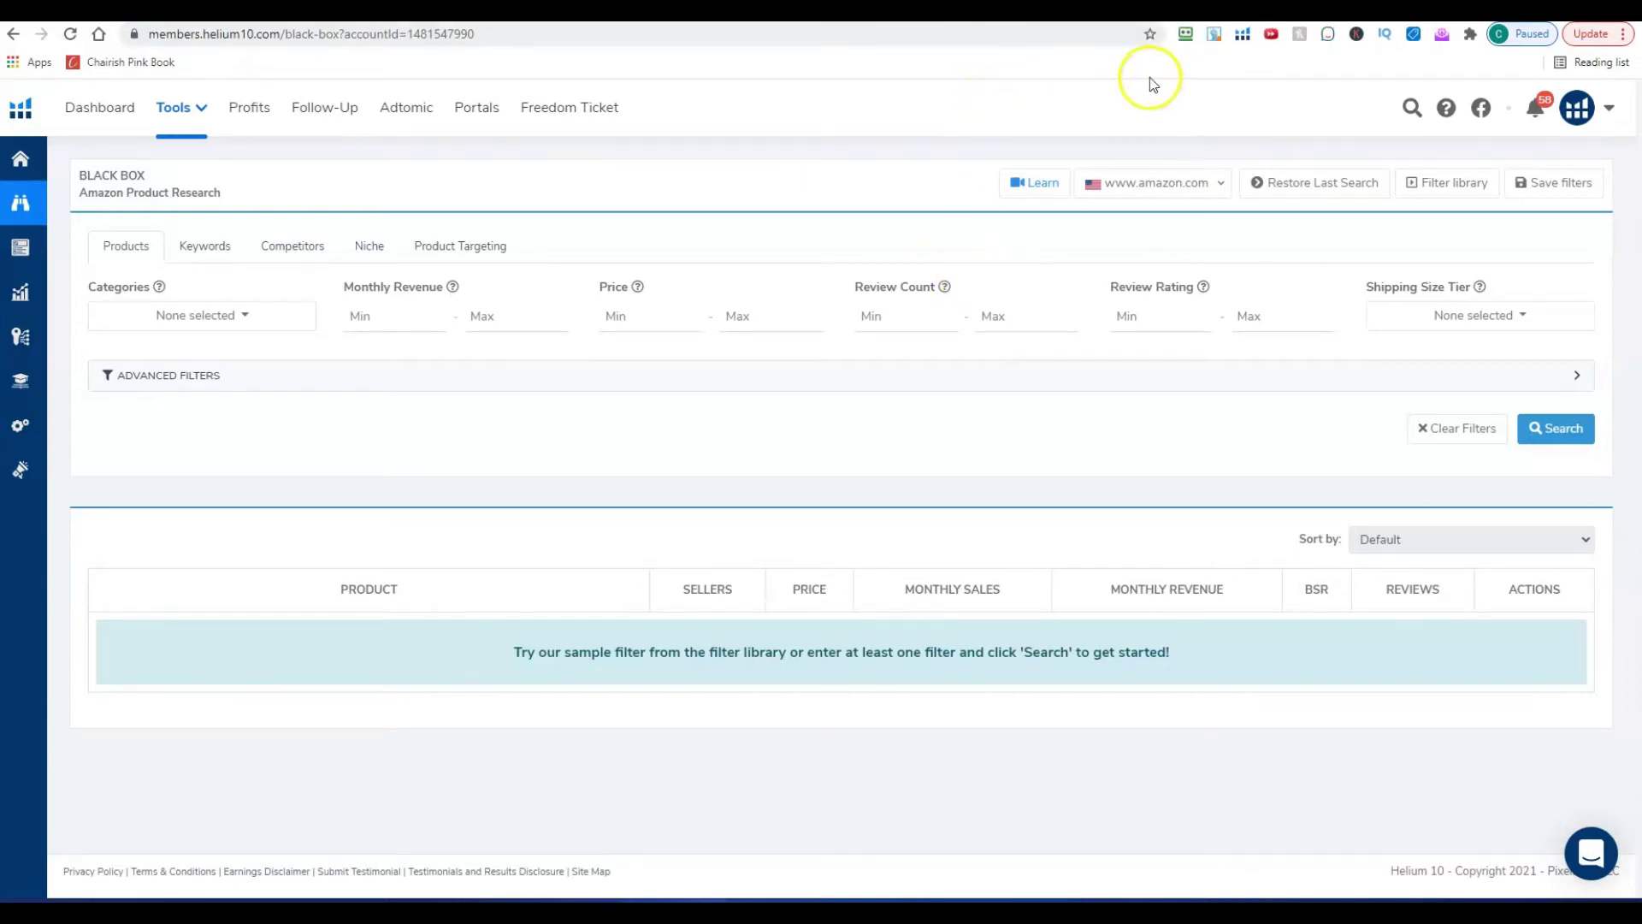
Switch to Amazon and browse to the Toys & Games page within the Toys, Kids & Baby department
key("ctrl+Tab")
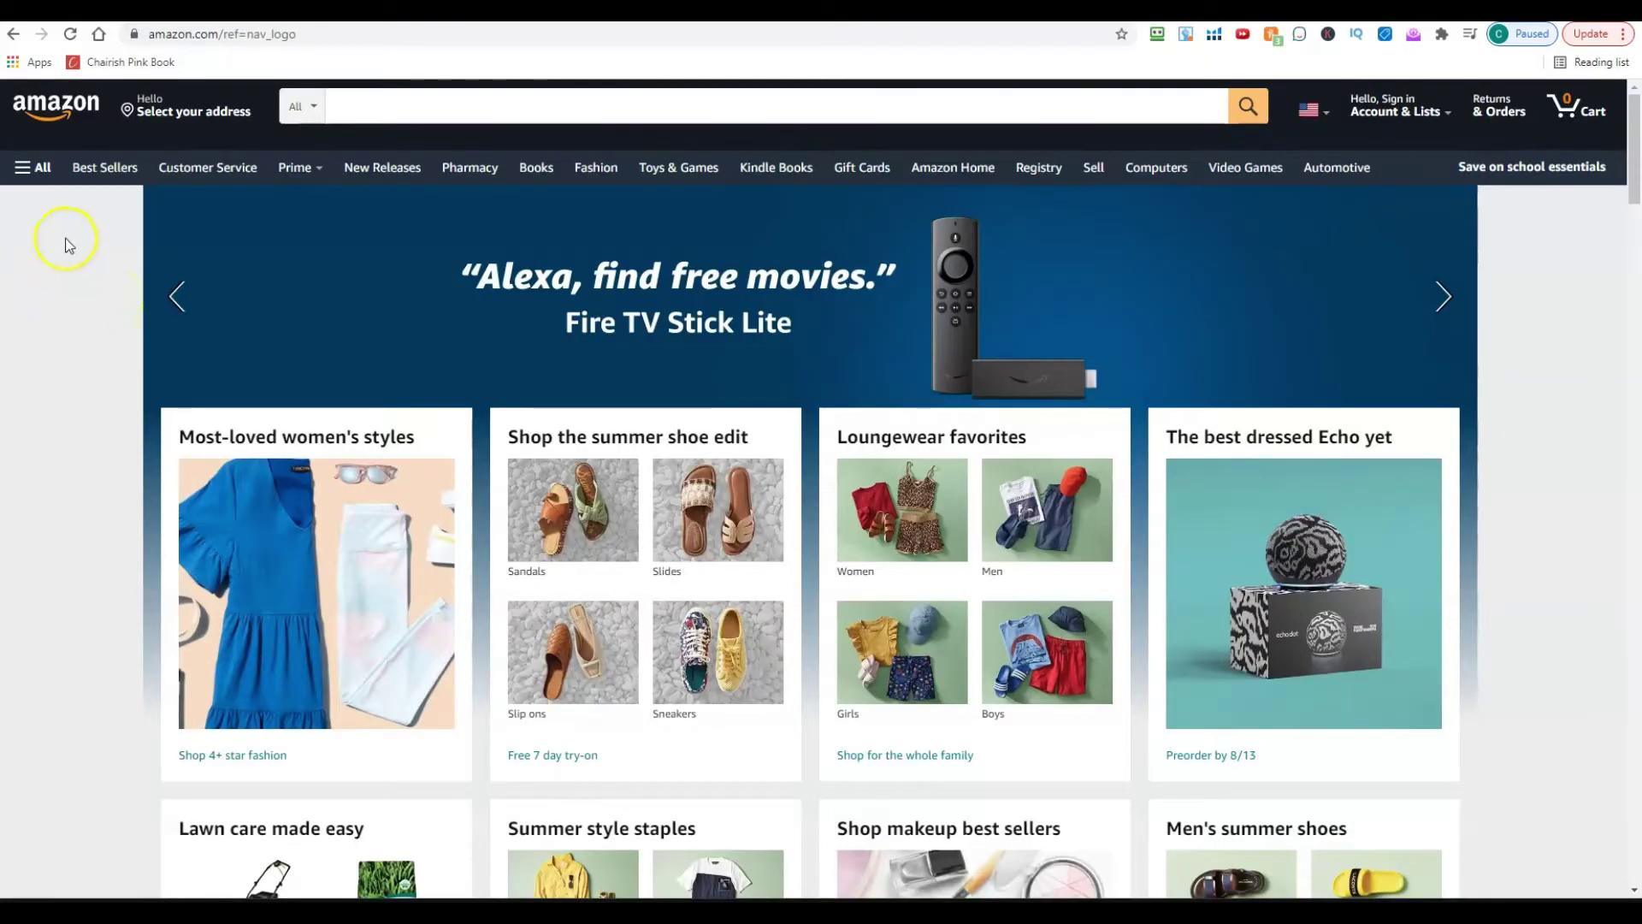
left_click(36, 169)
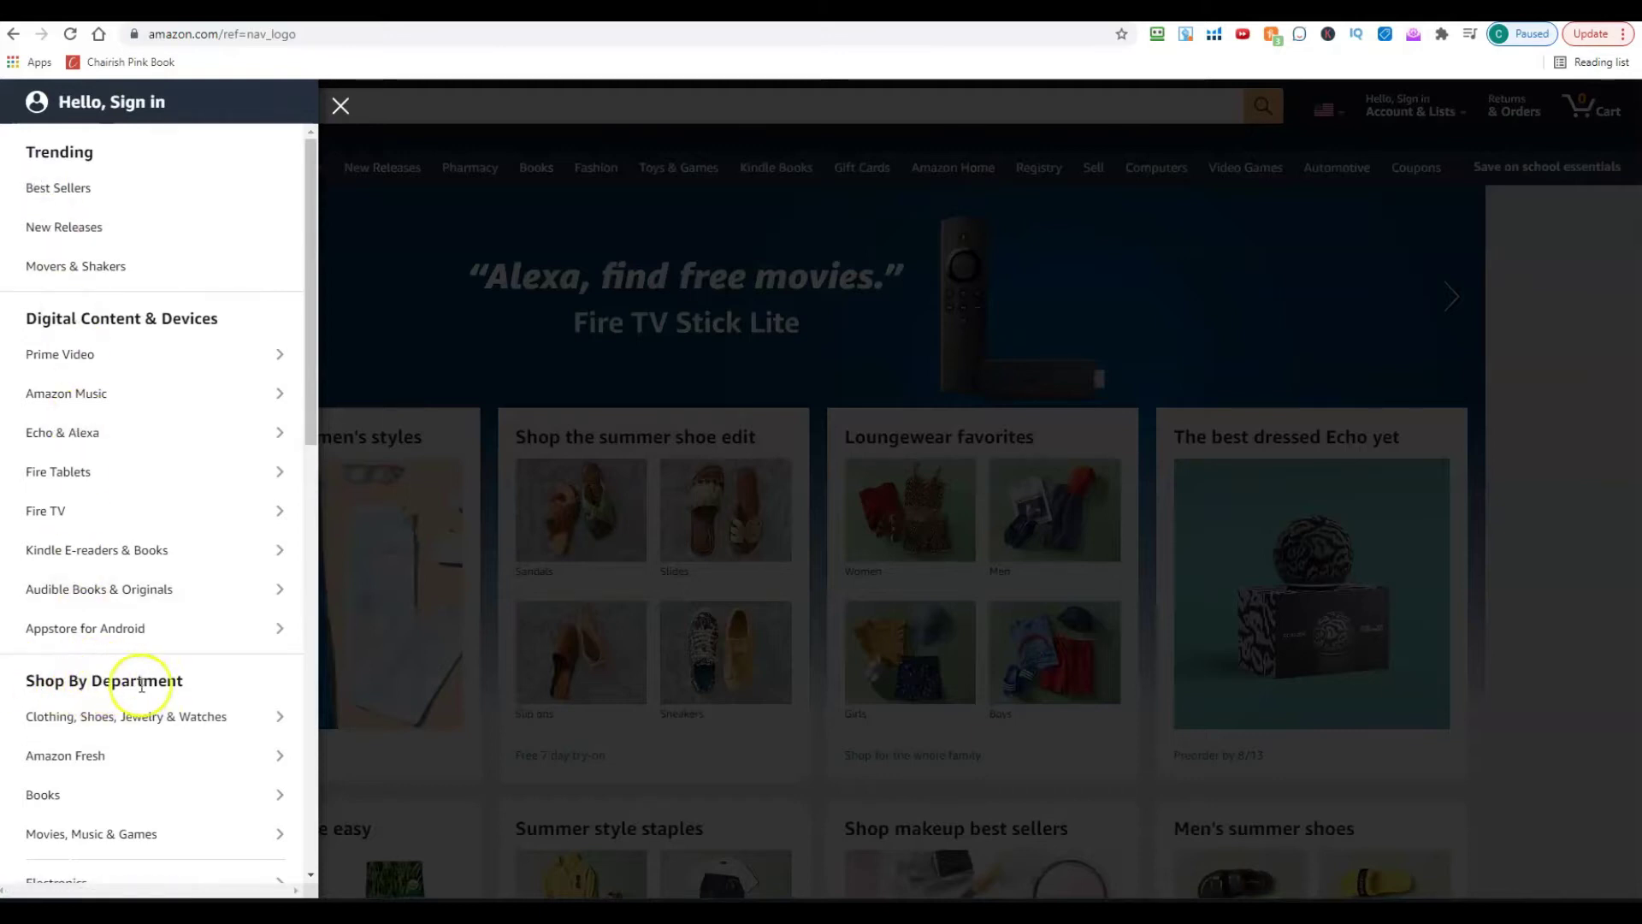
scroll(144, 684, "down", 2)
scroll(143, 684, "down", 2)
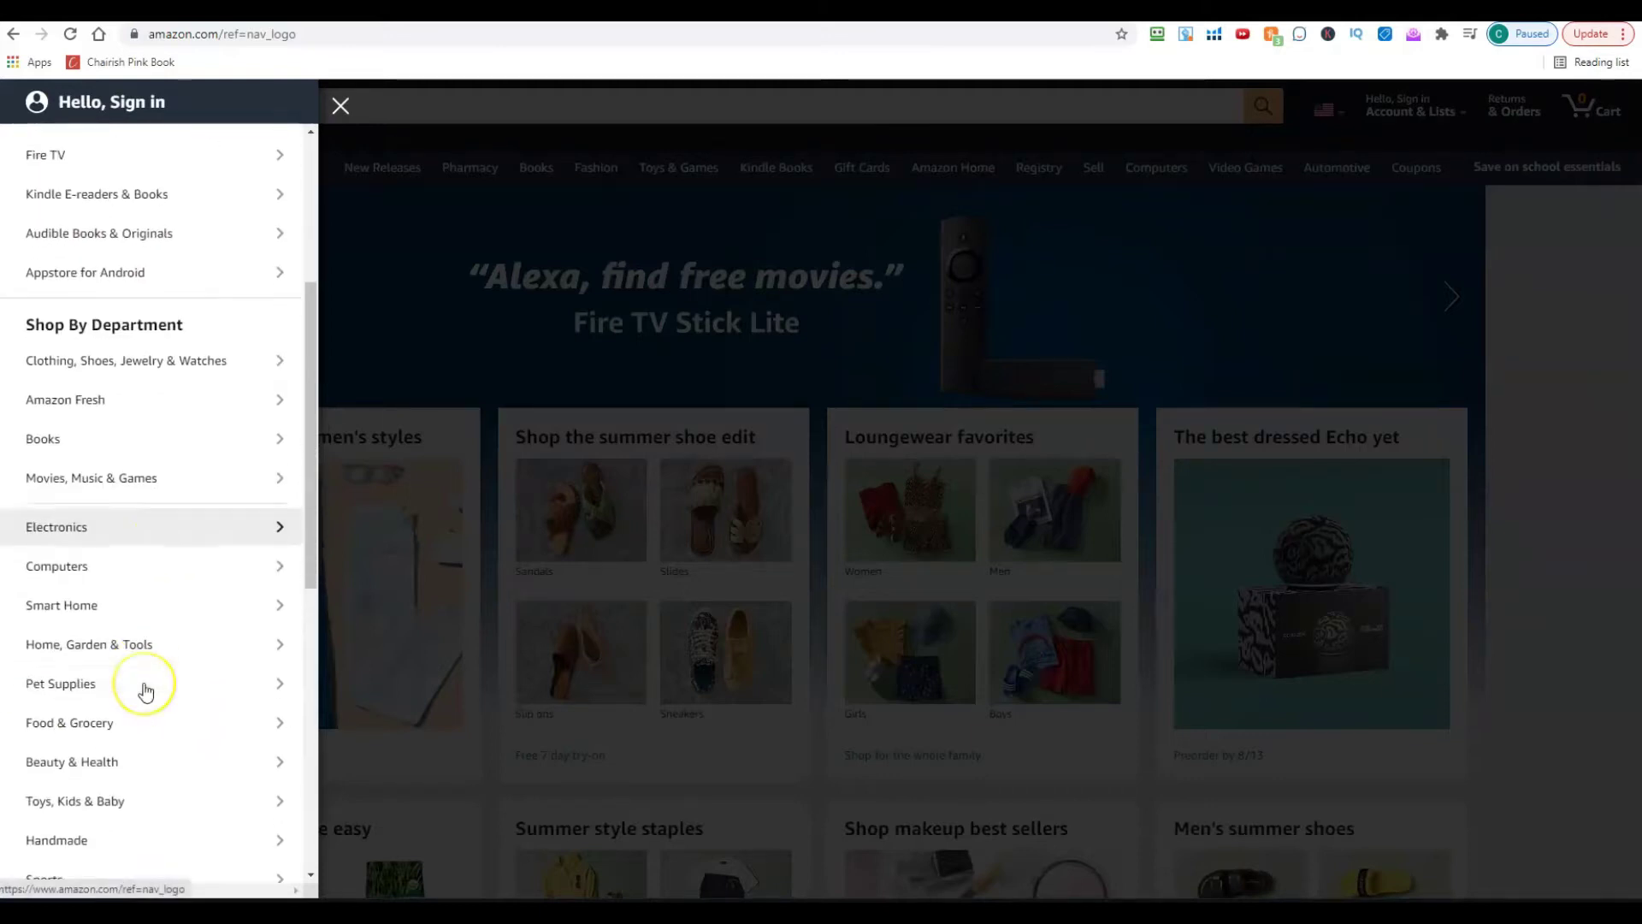
scroll(146, 691, "down", 1)
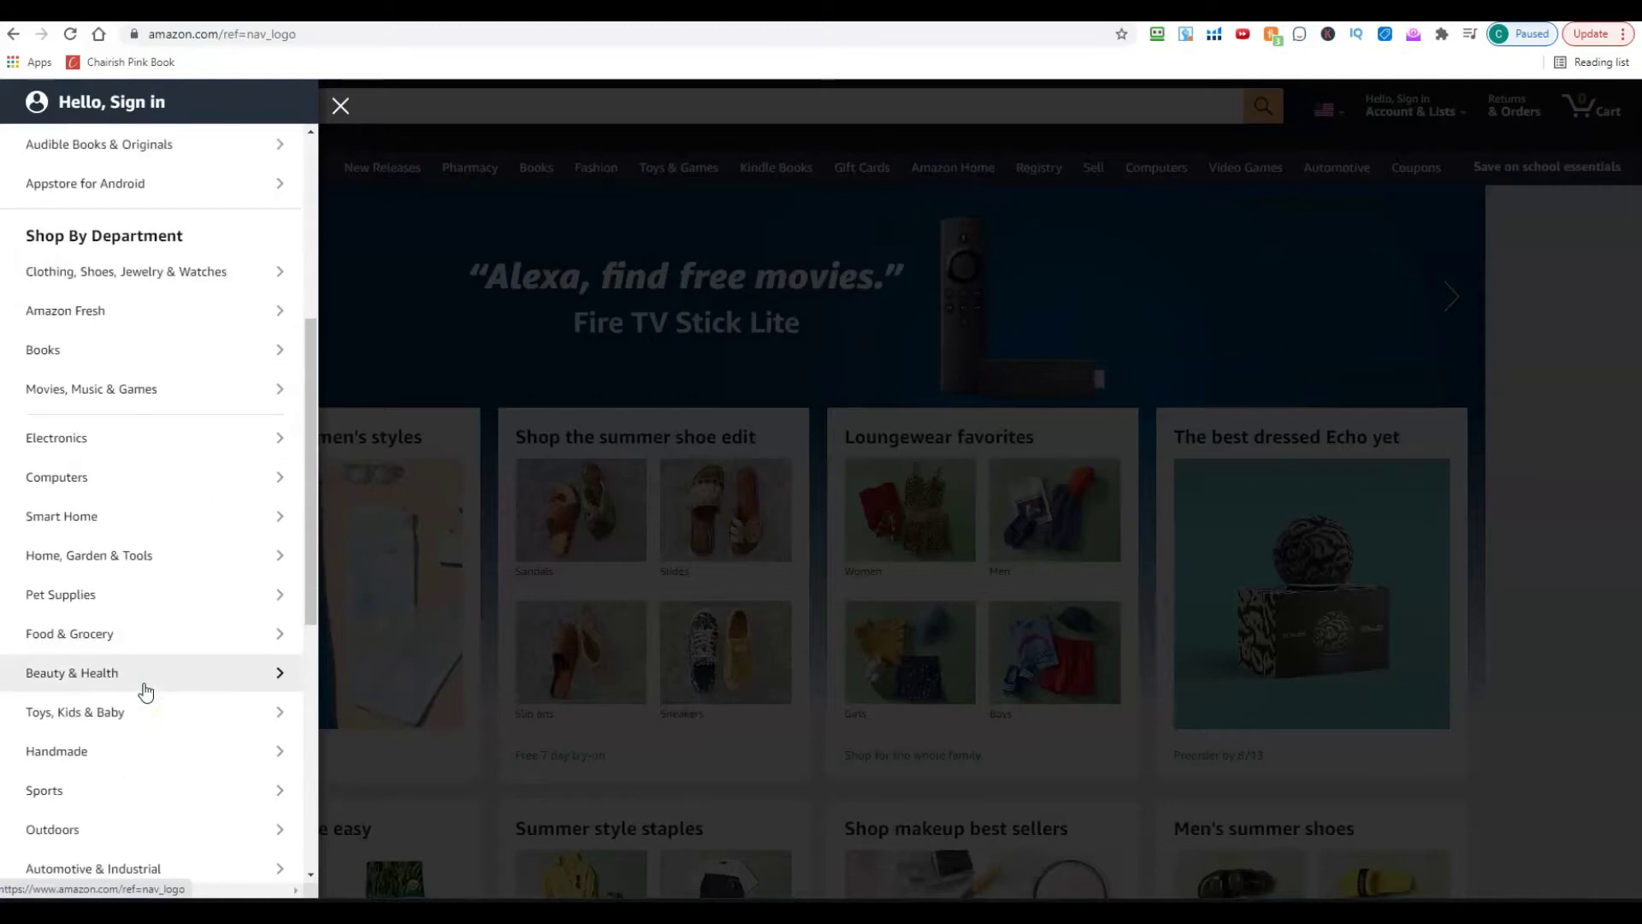
scroll(145, 691, "down", 2)
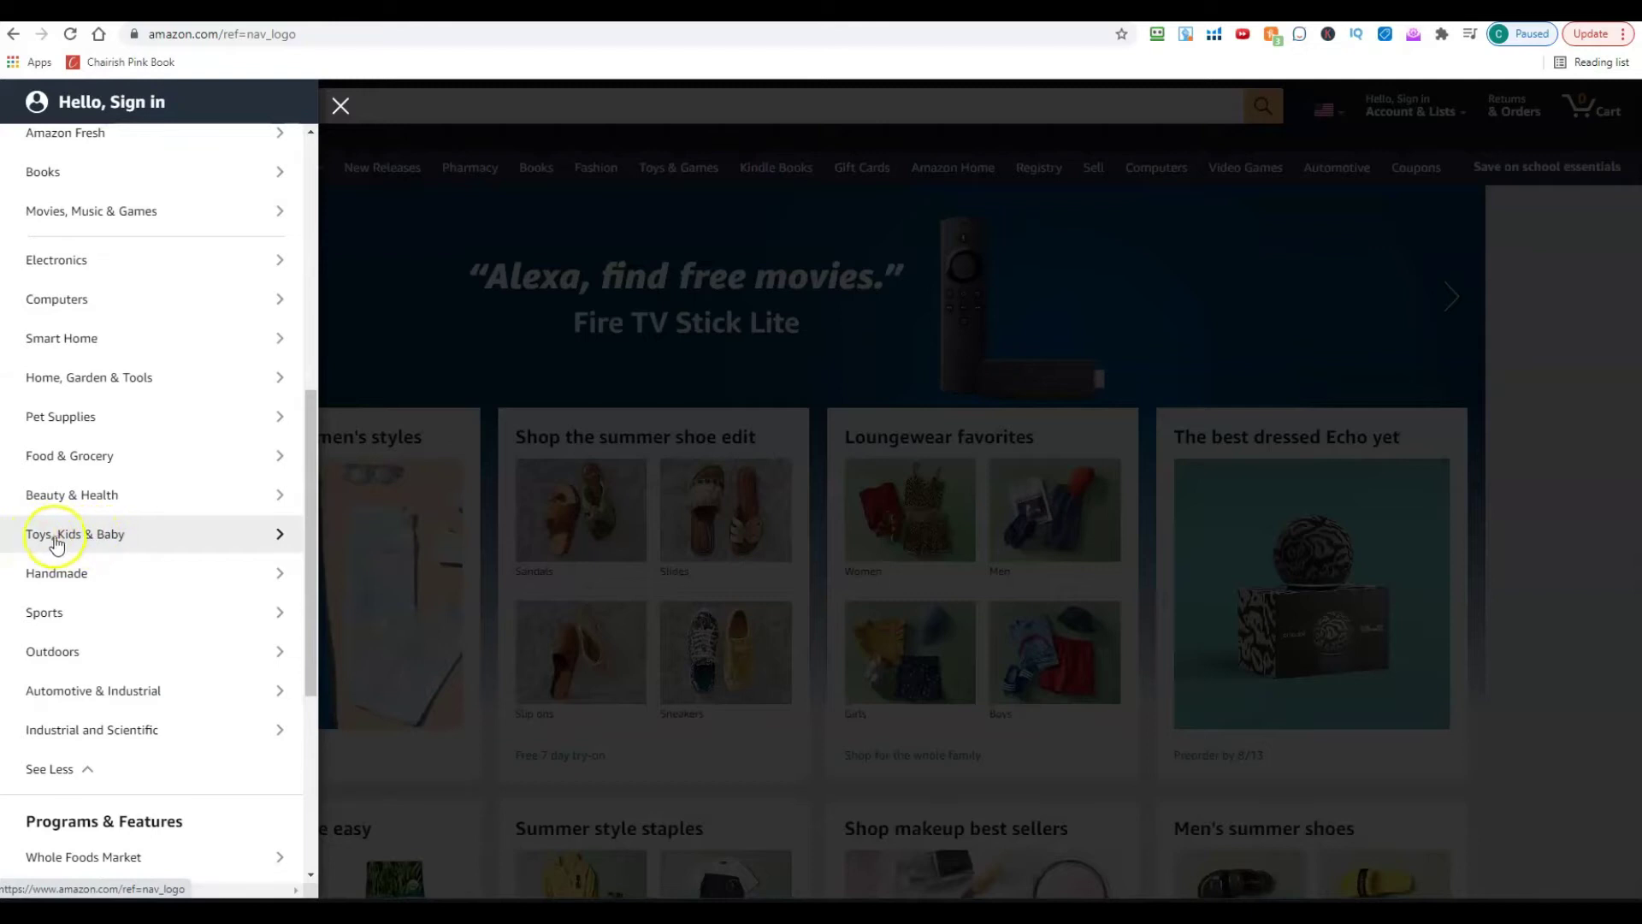
left_click(94, 539)
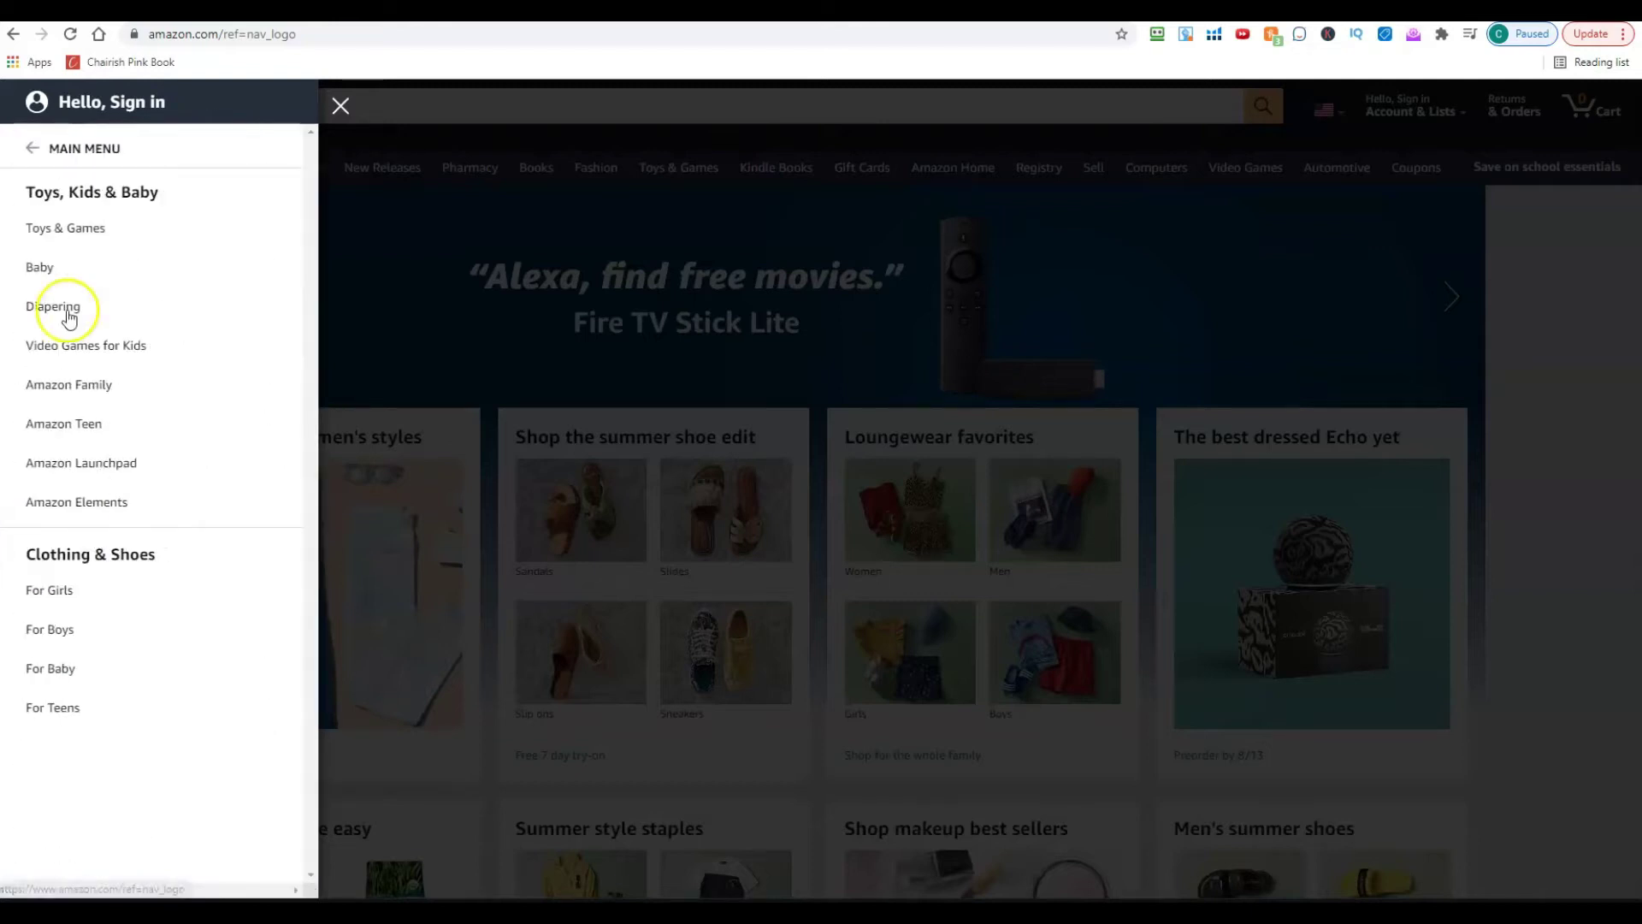
left_click(66, 235)
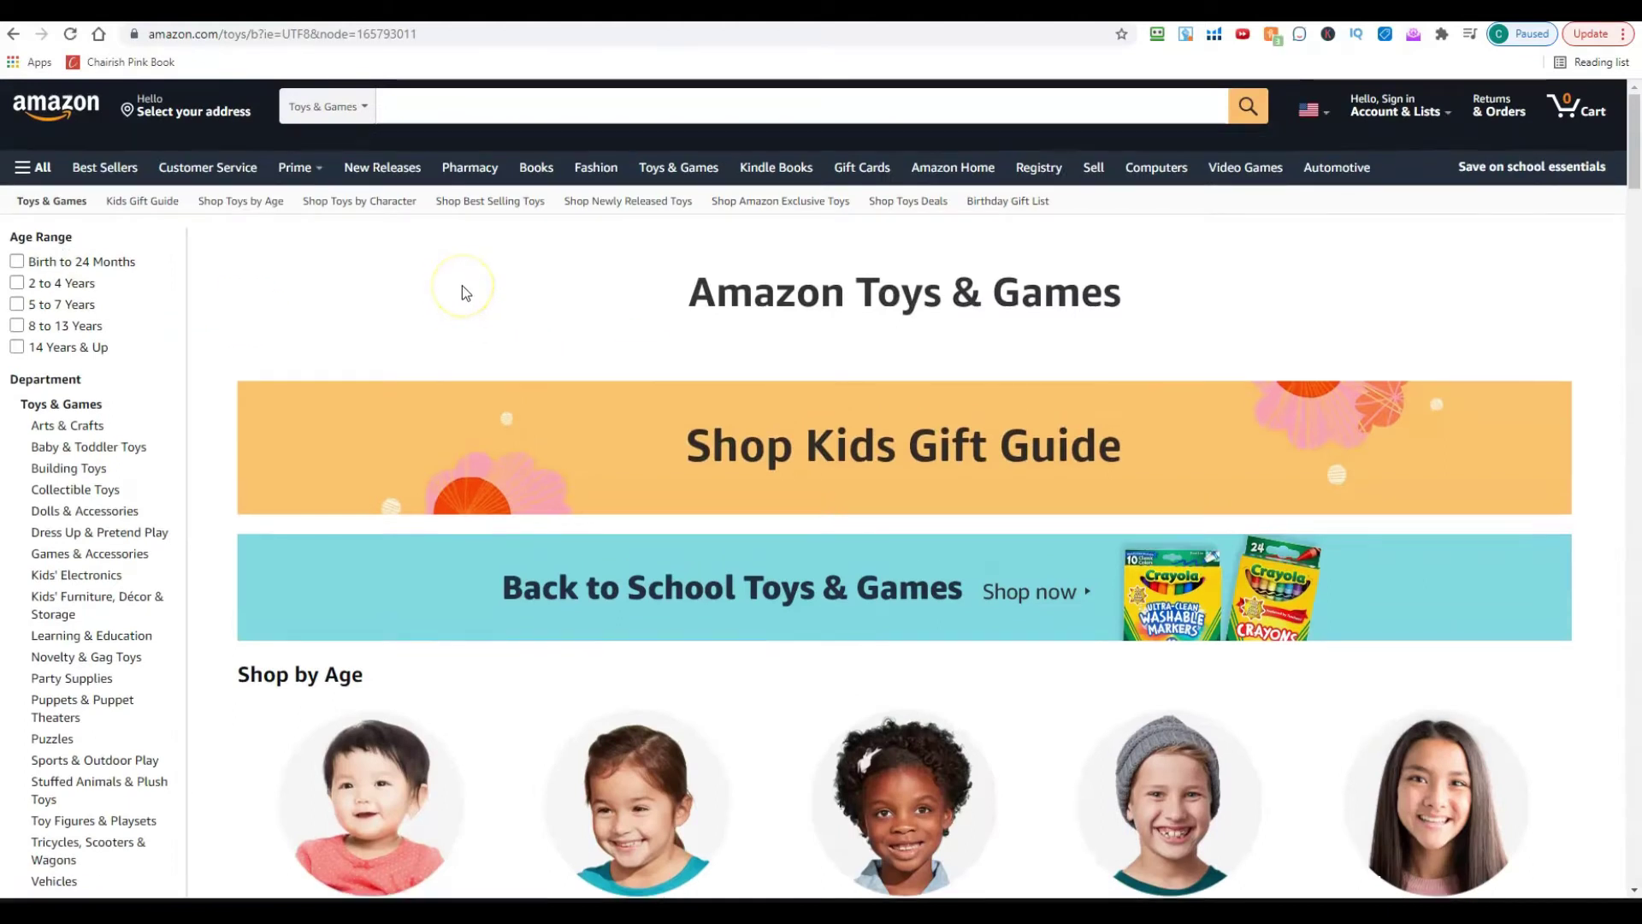
scroll(462, 287, "down", 4)
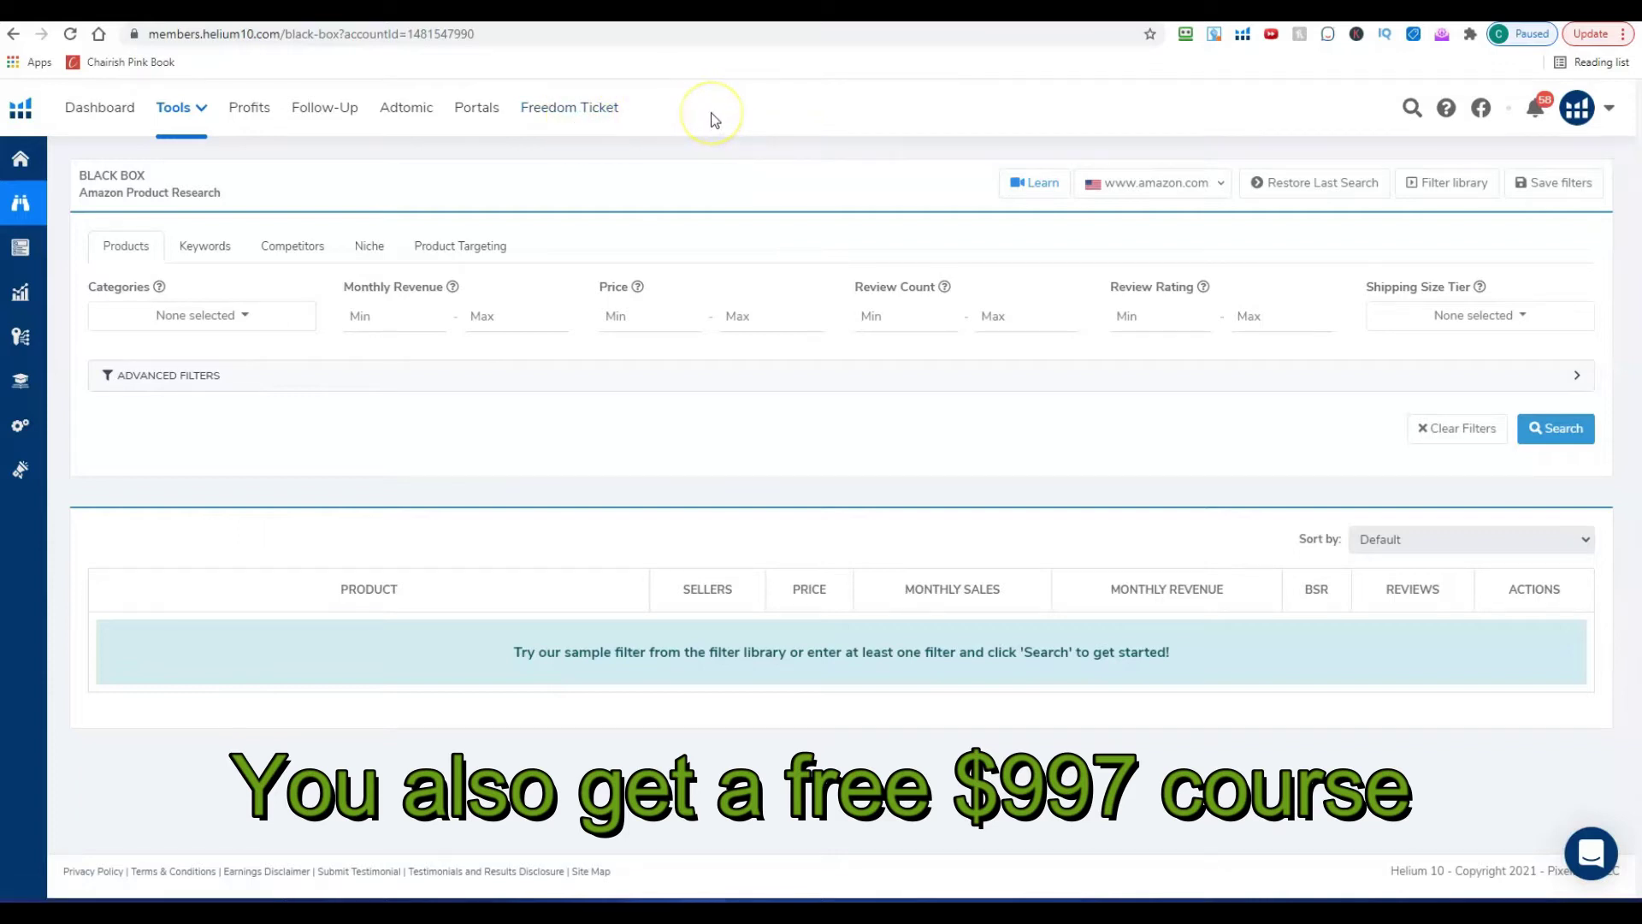
left_click(778, 111)
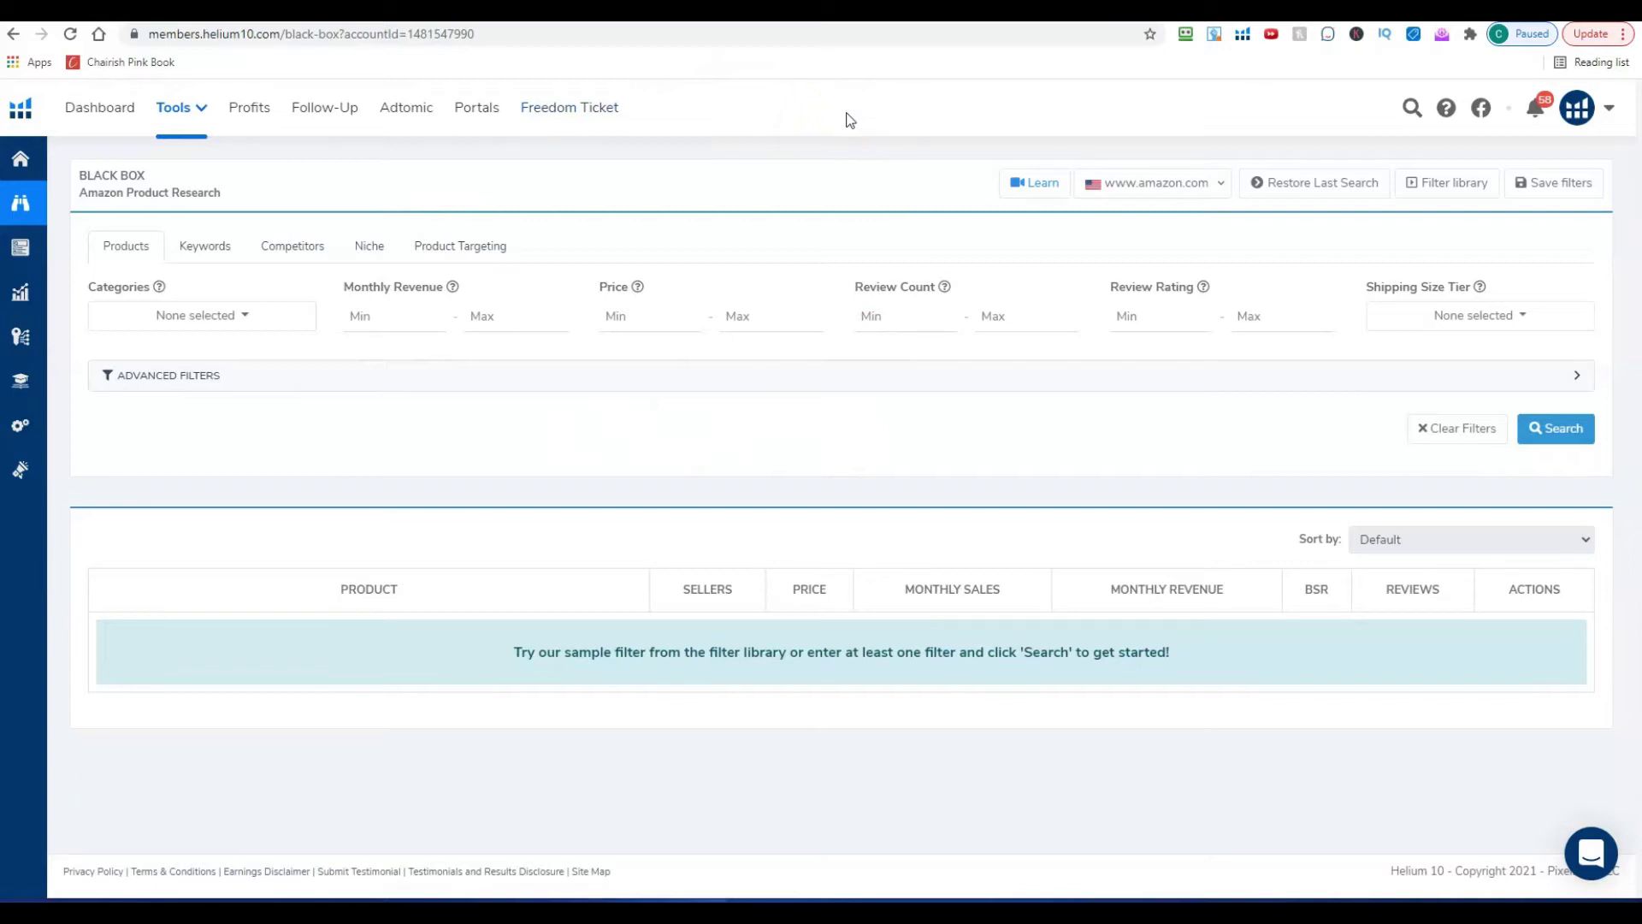
left_click(909, 117)
left_click(969, 115)
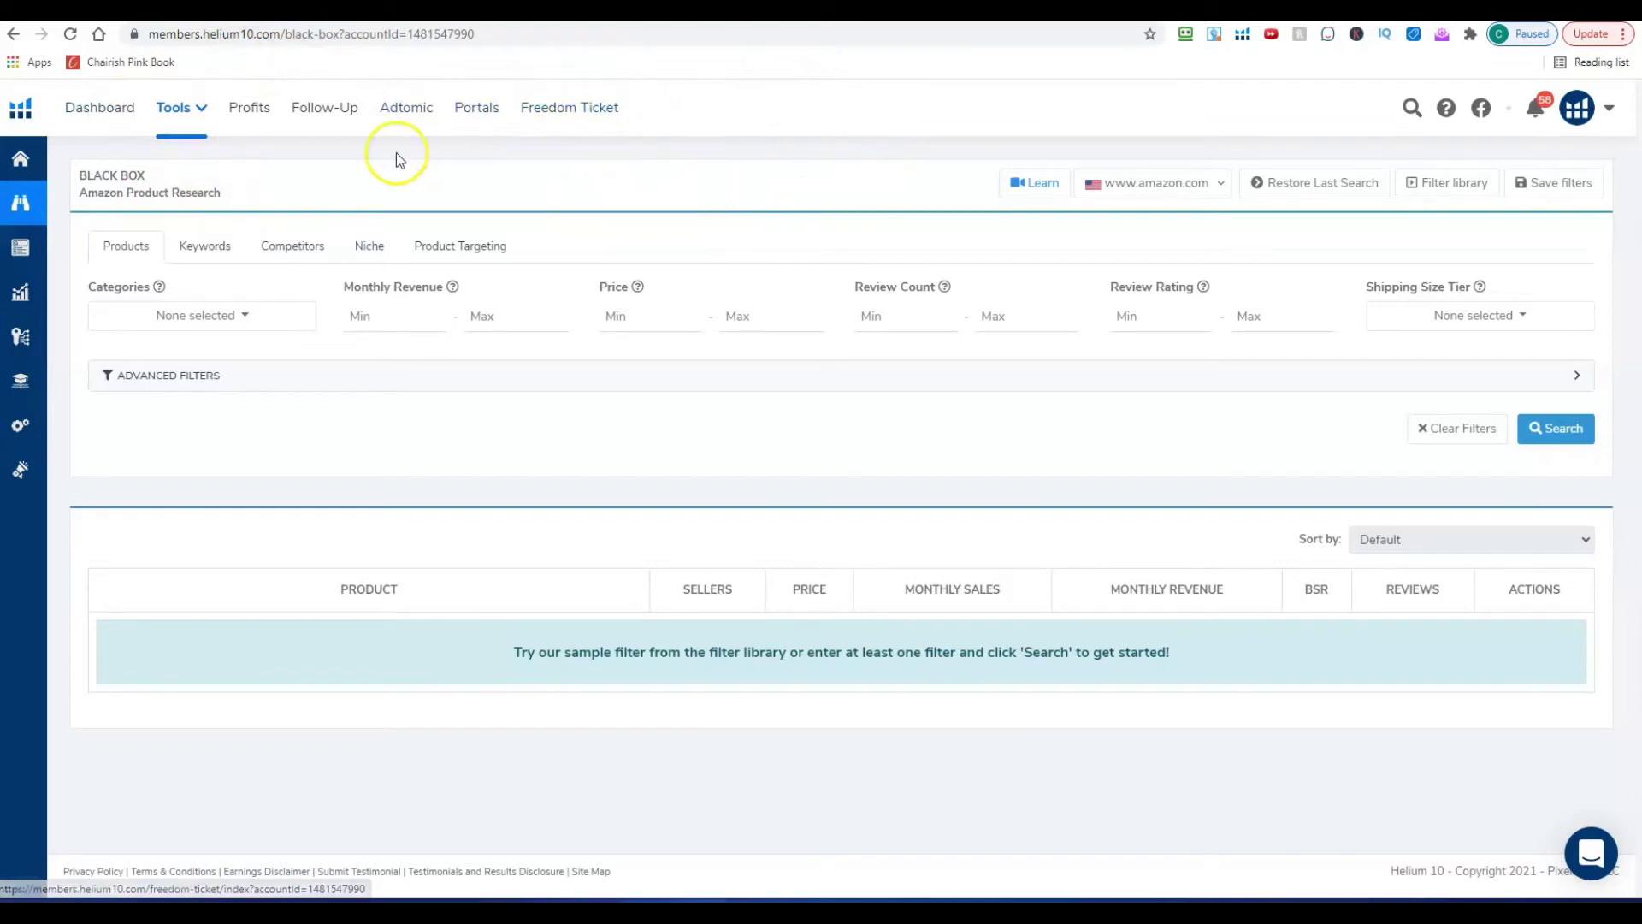
Open the Black Box product research tool in Helium 10
left_click(198, 113)
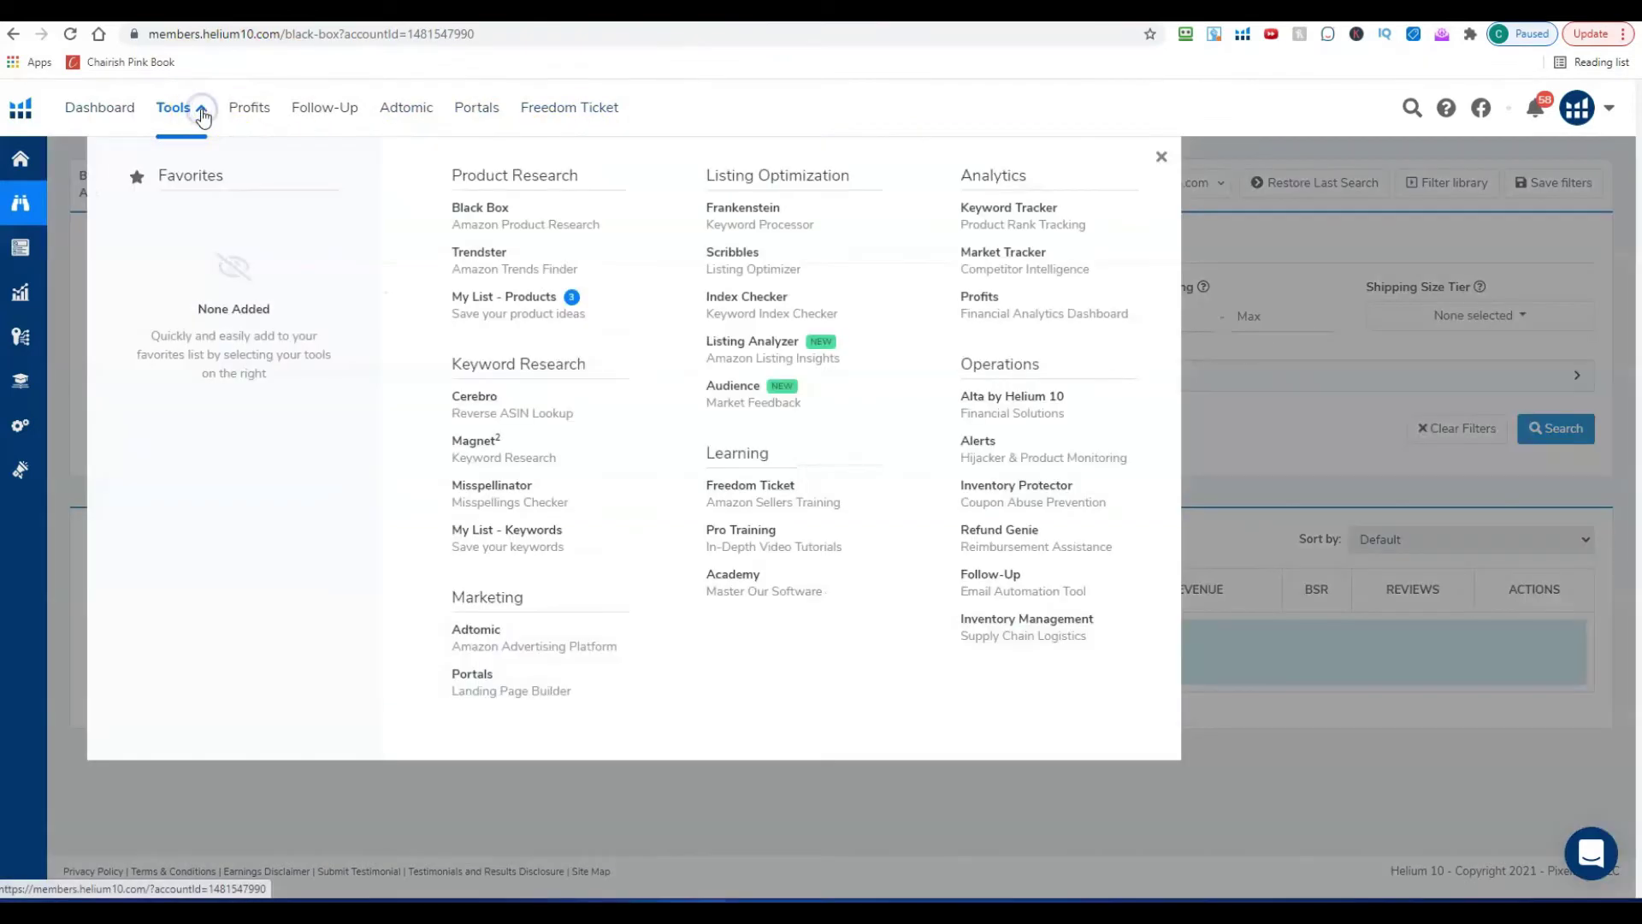
left_click(486, 216)
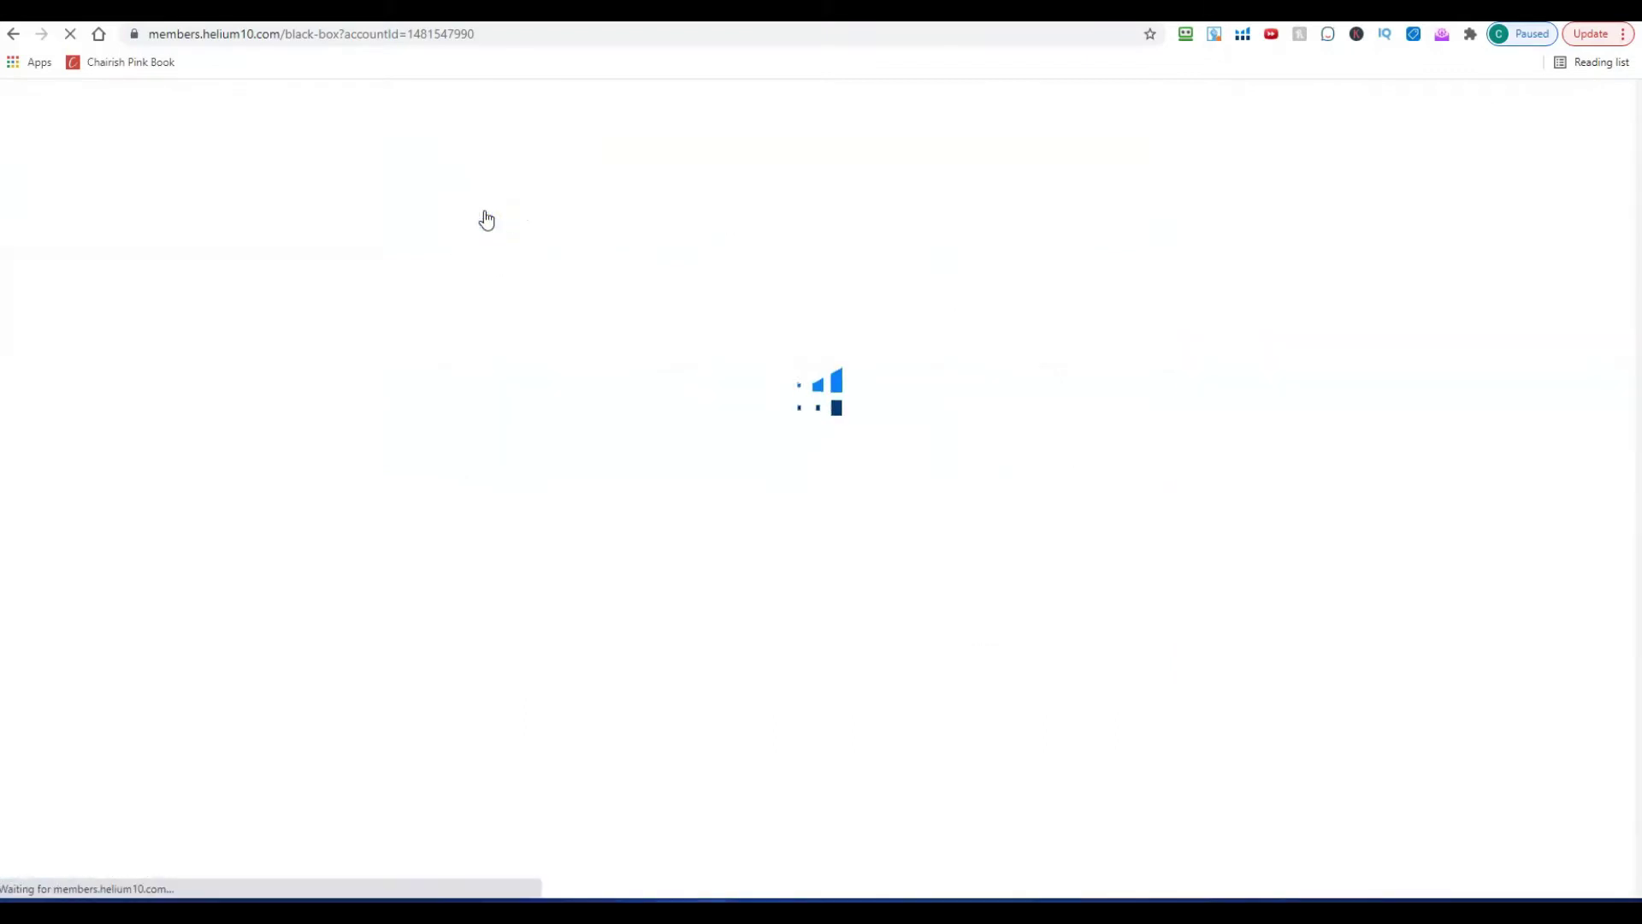
left_click(986, 293)
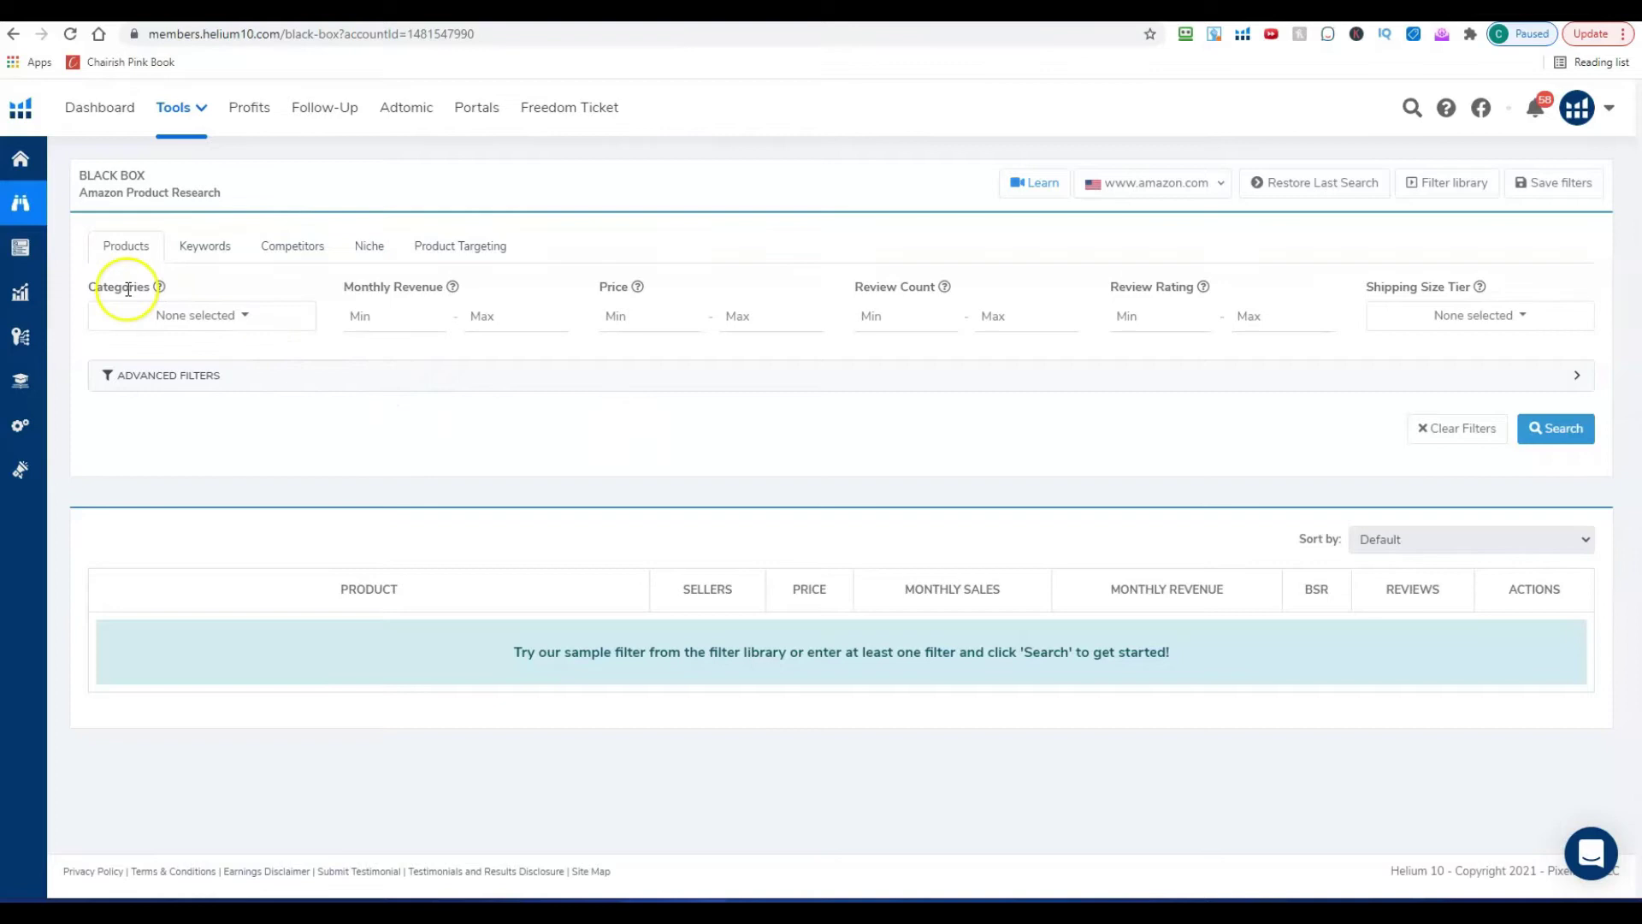
Restrict the product search to the Toys & Games category
left_click(236, 317)
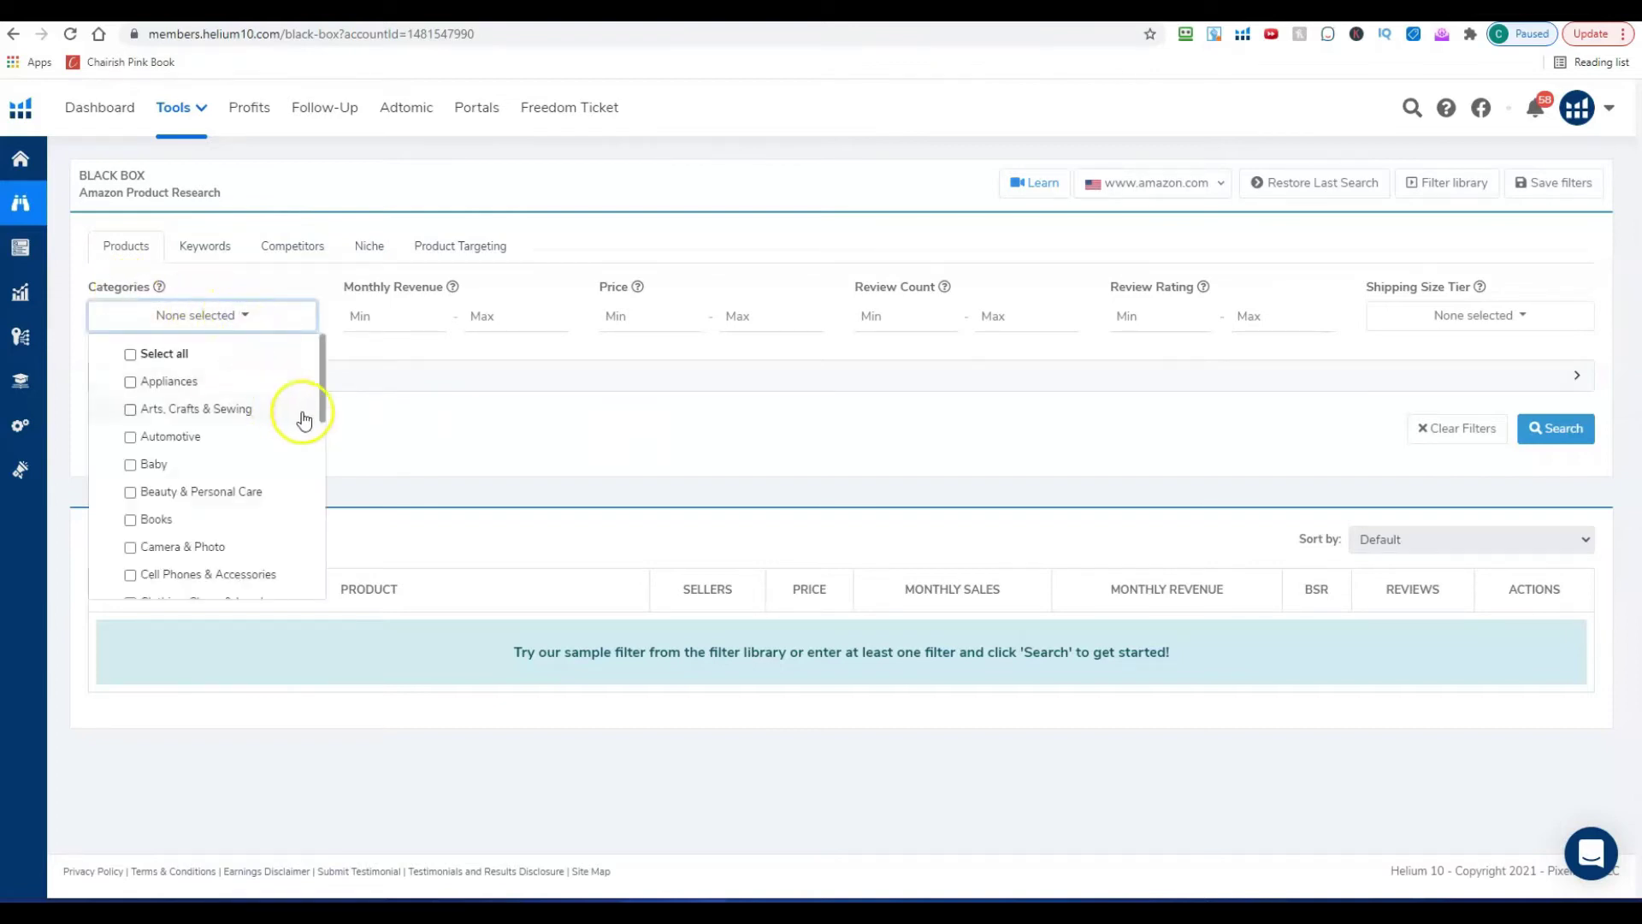
left_click_drag(324, 396, 323, 576)
left_click(131, 554)
left_click(578, 427)
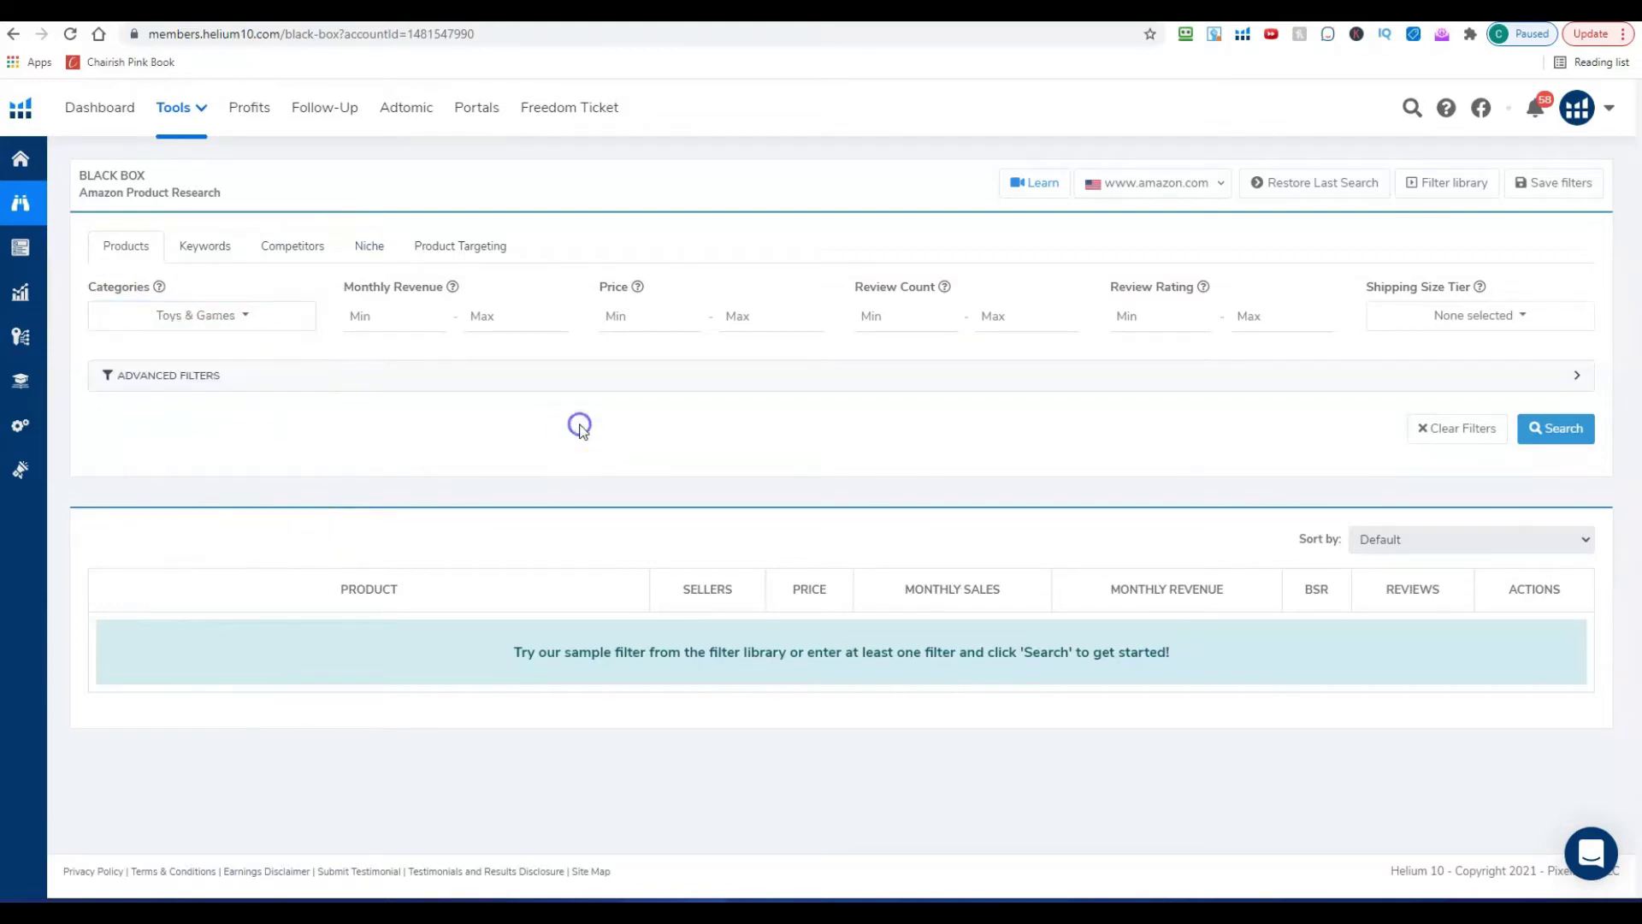
Set the minimum monthly revenue to 5000 and the minimum price to 9.95
left_click(398, 318)
type("5000")
left_click(665, 313)
type("10")
key("BackSpace")
key("BackSpace")
type("9.95")
Limit the review count to a maximum of 50 and the shipping size tier to Small Standard-Size
left_click(1031, 317)
type("50")
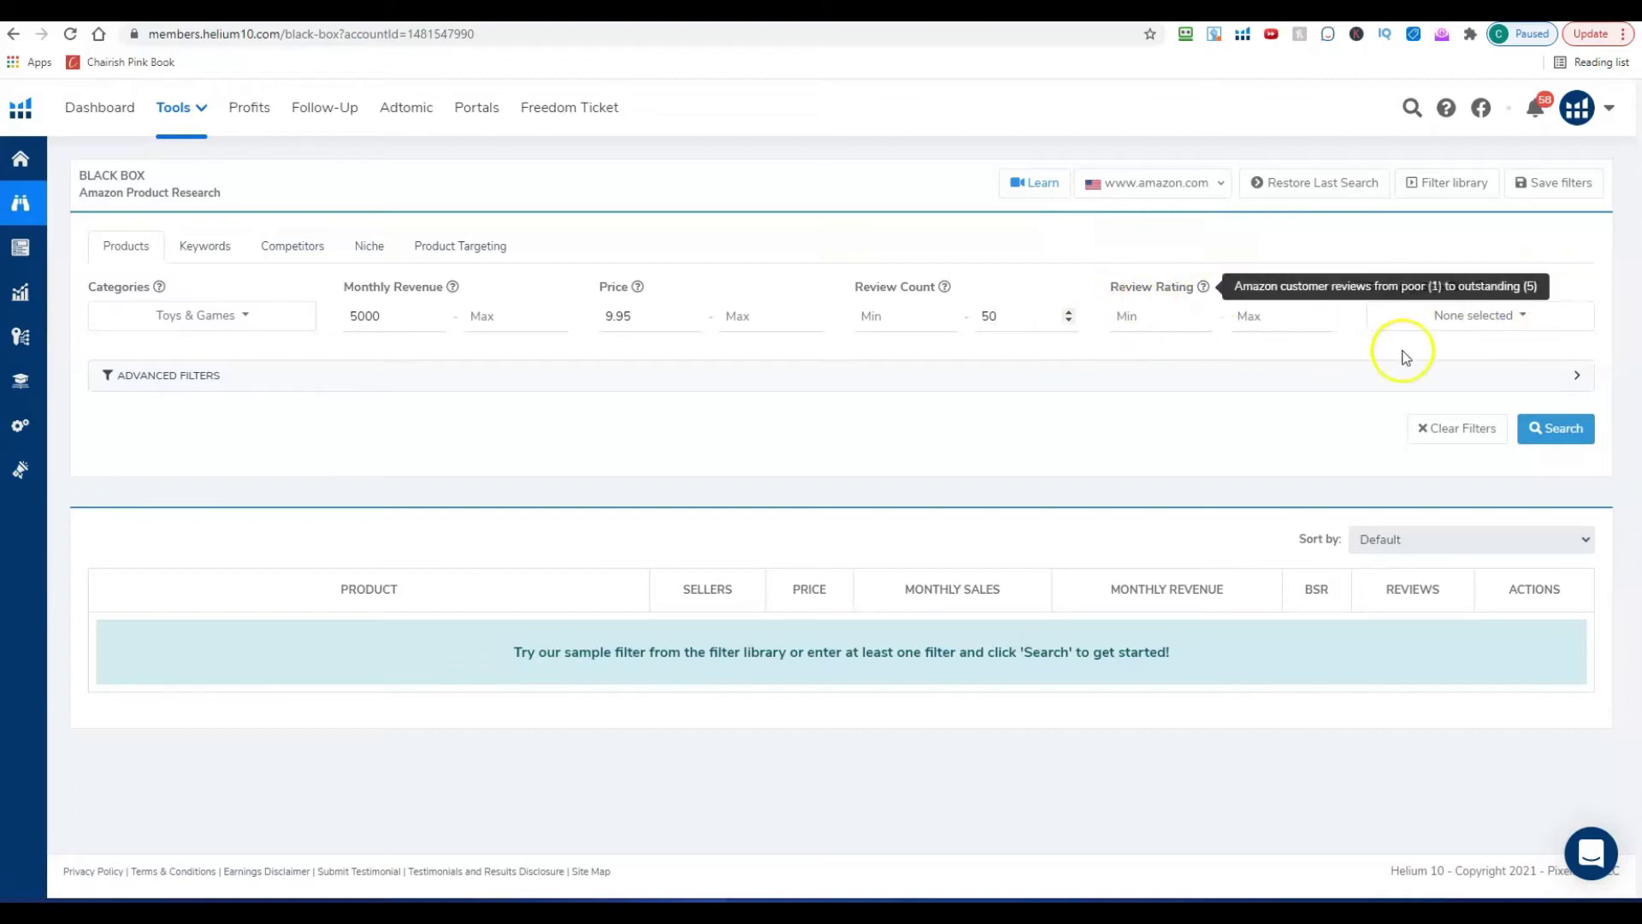
left_click(1515, 318)
left_click(1408, 381)
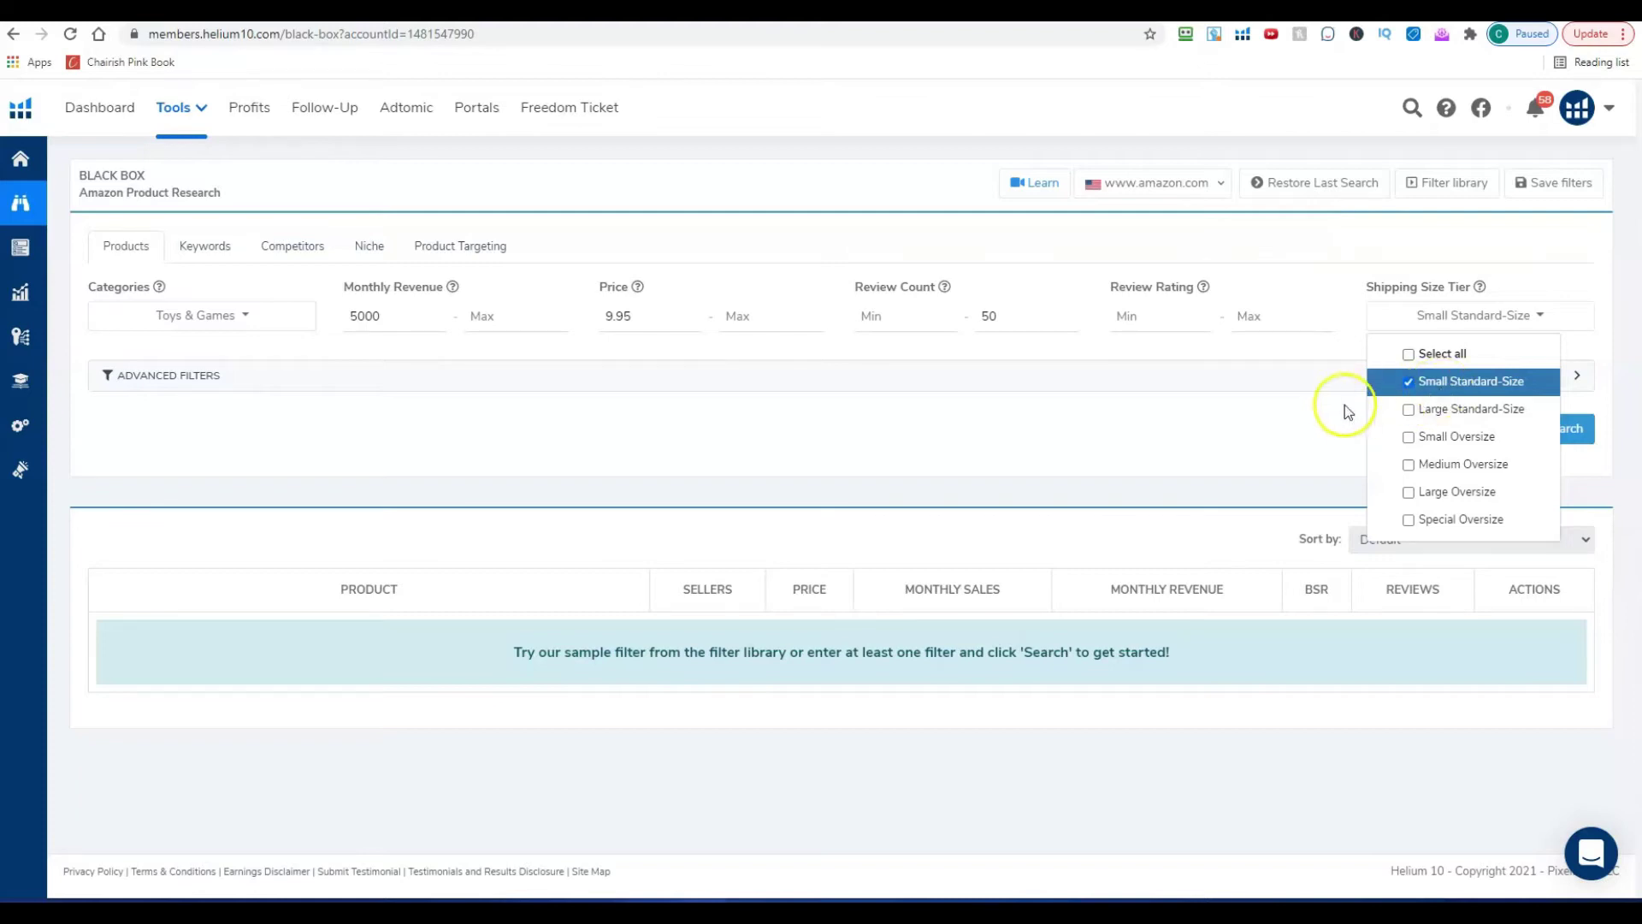
left_click(1336, 414)
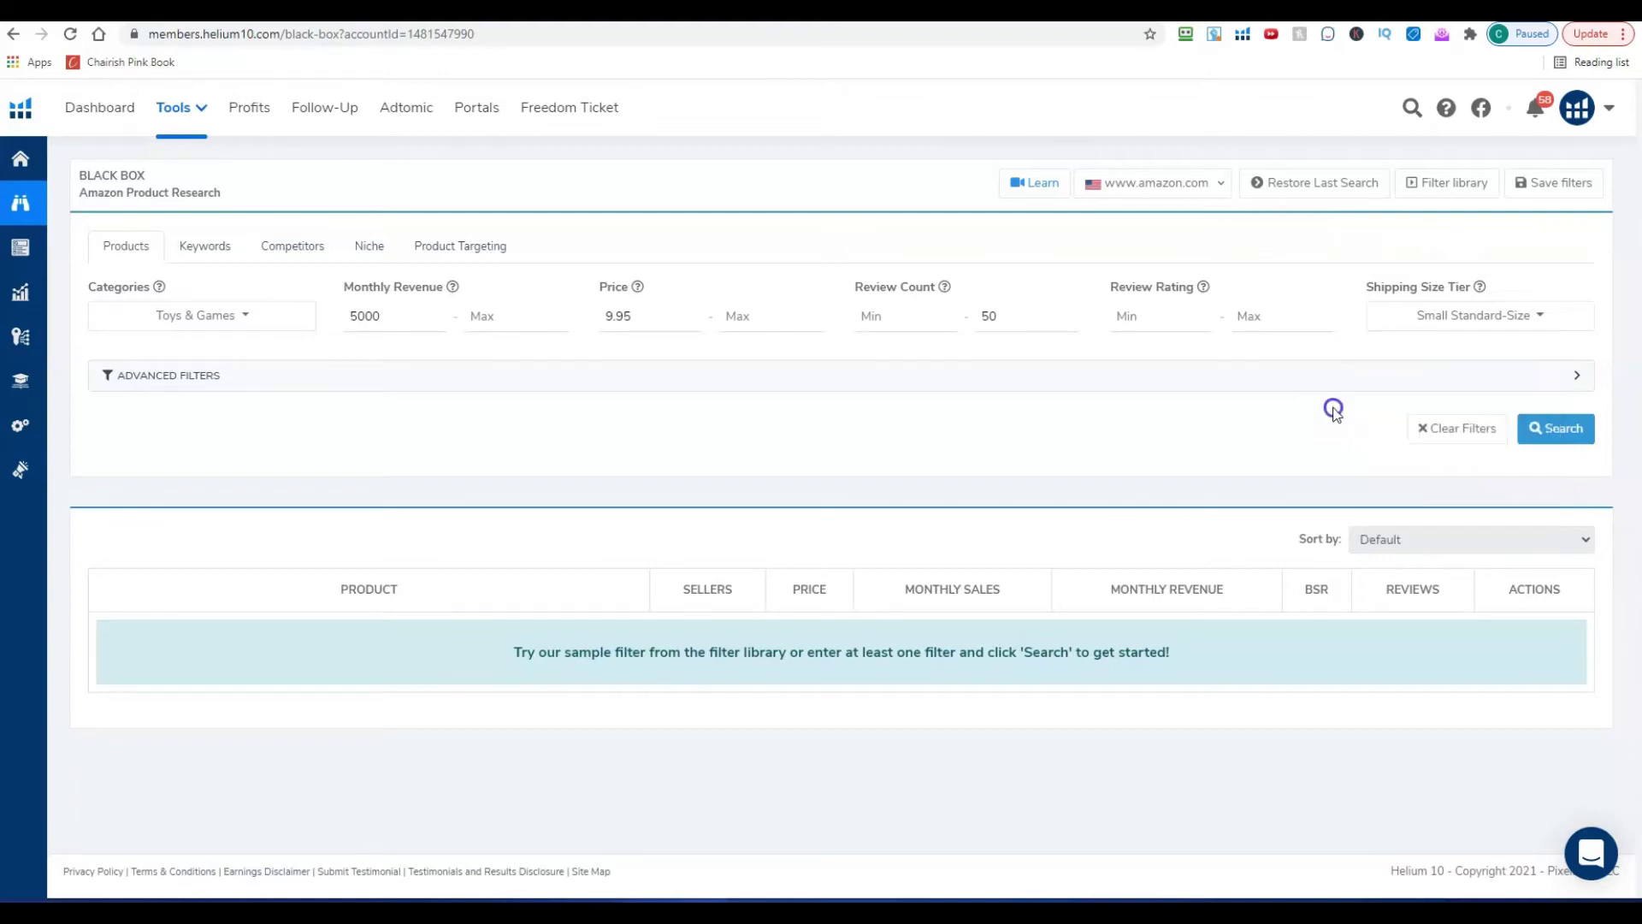
left_click(1537, 318)
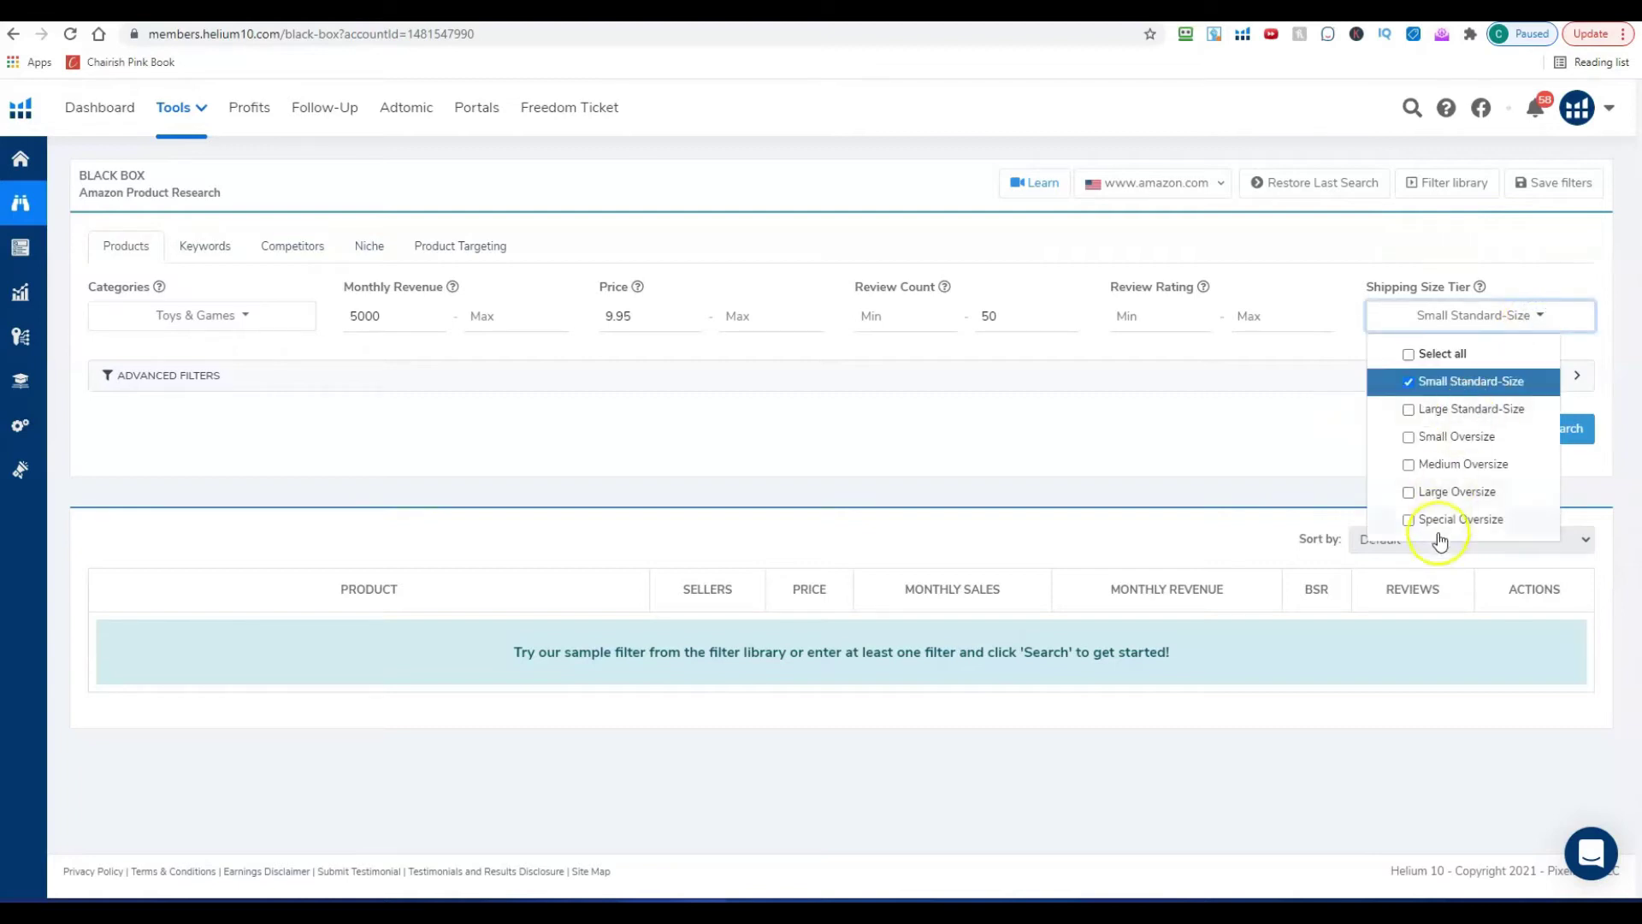
left_click(1279, 426)
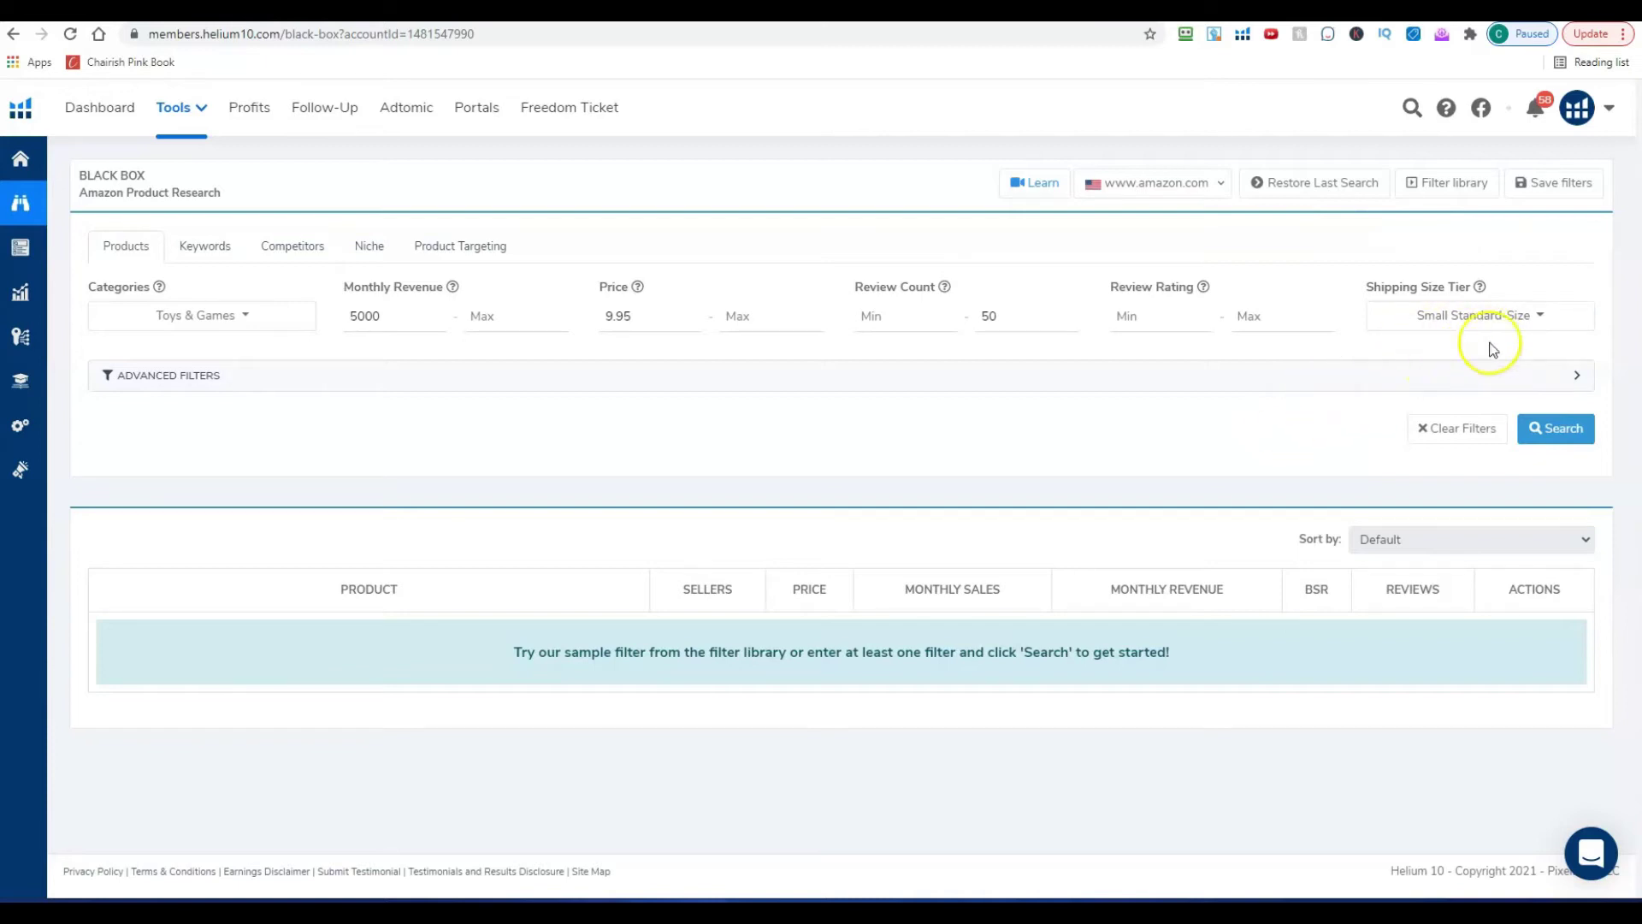
Run the Black Box product search with the chosen filters
left_click(1556, 429)
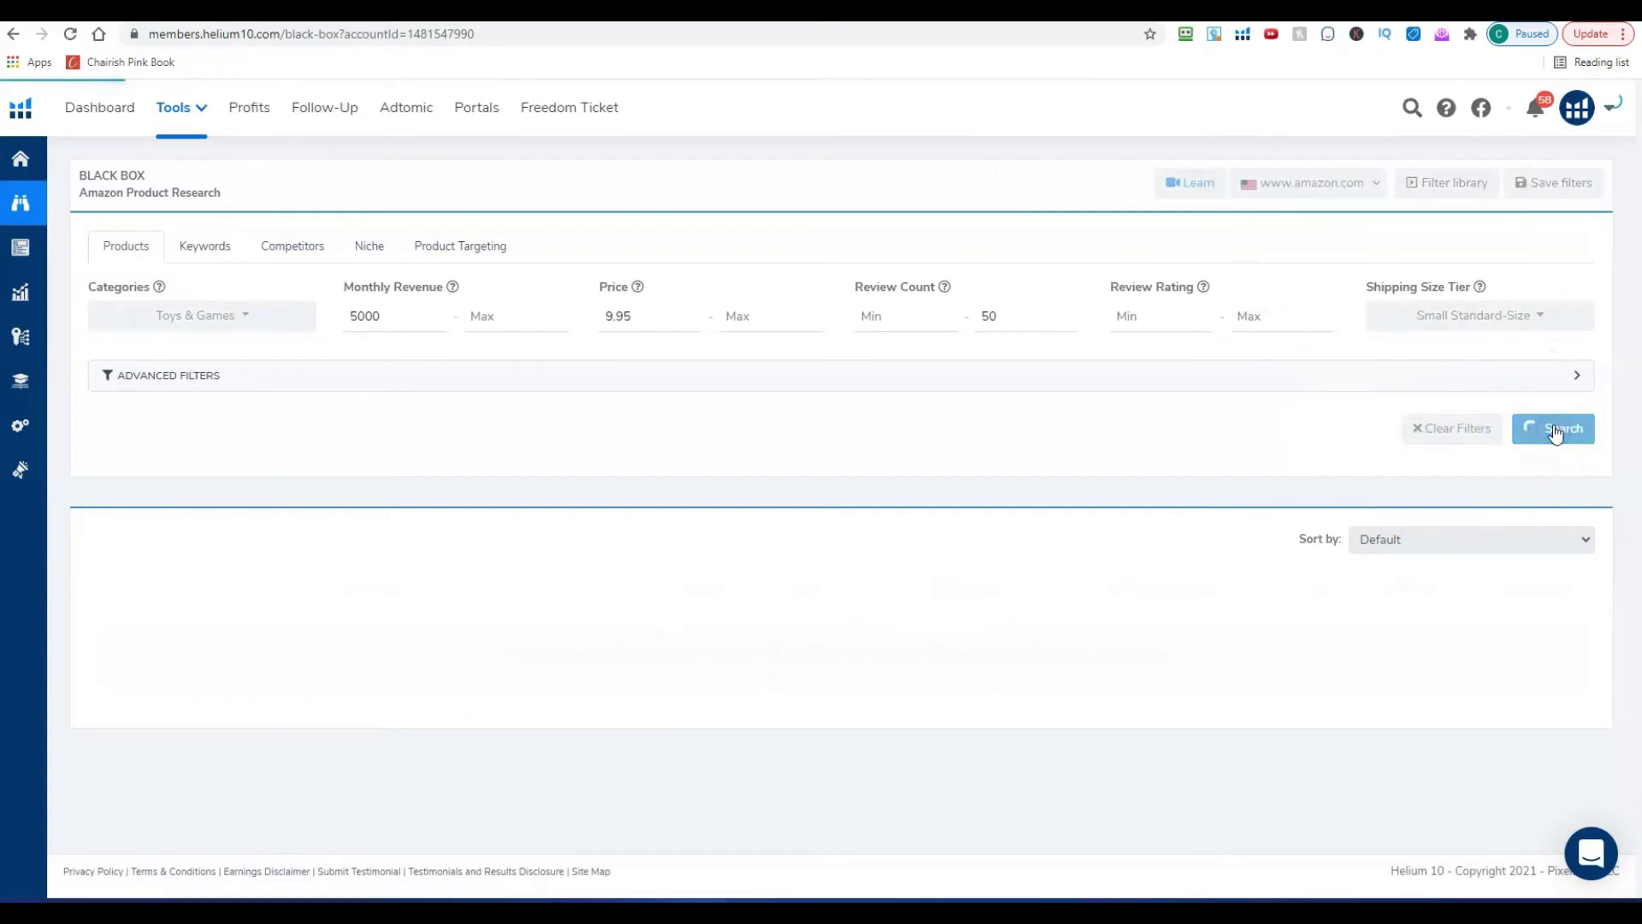
left_click(890, 677)
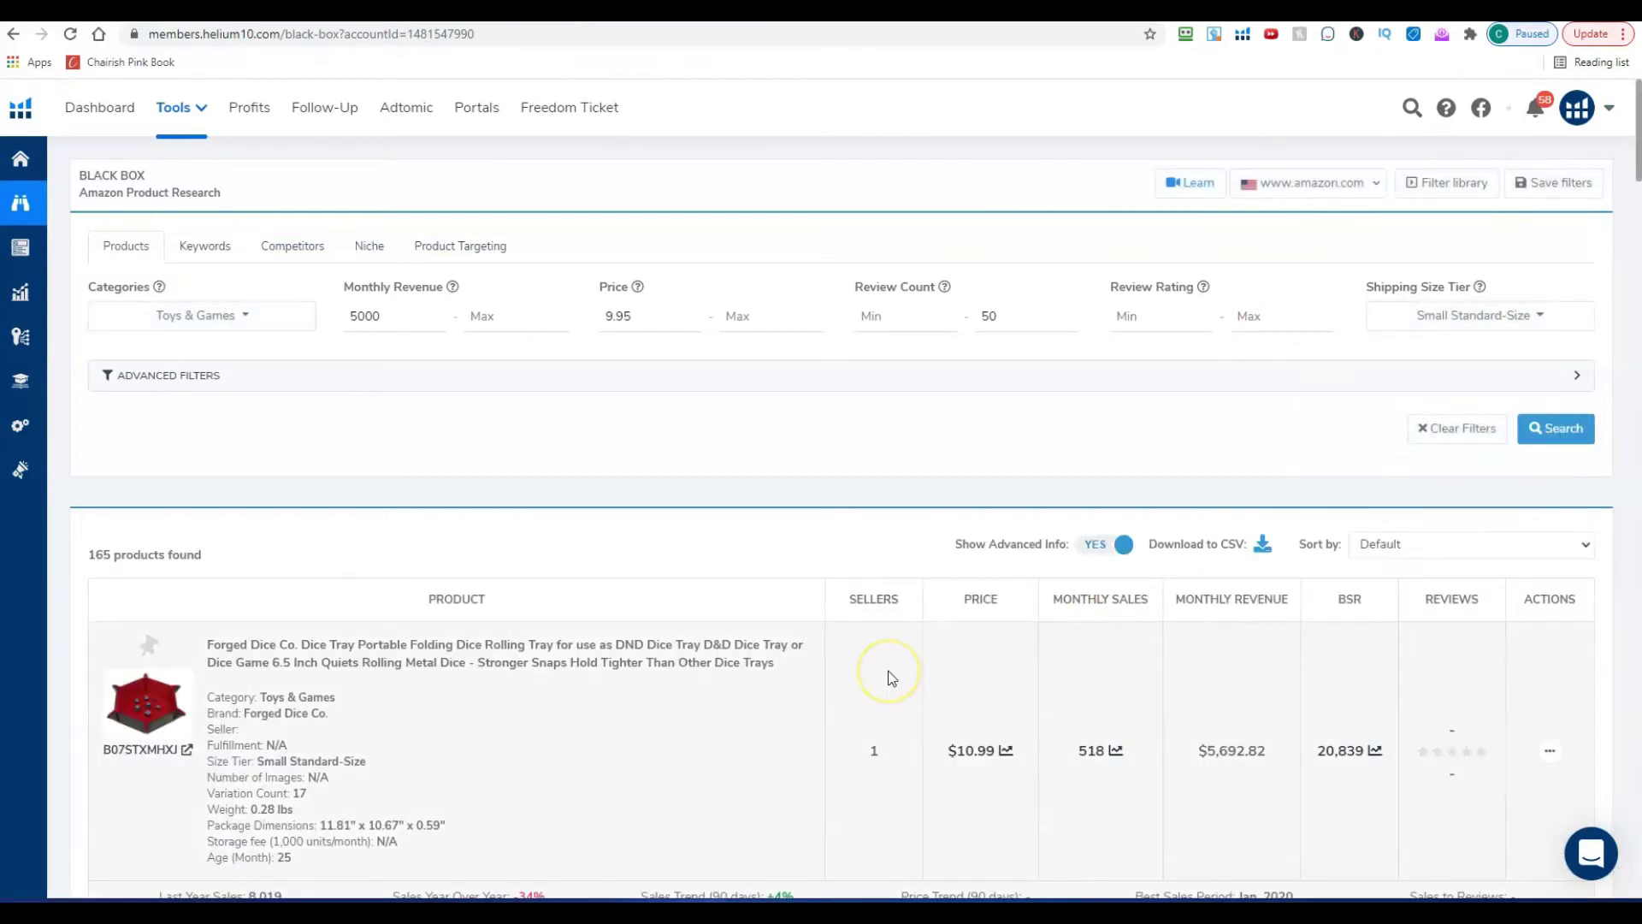
Examine the found products, comparing their sellers, prices, monthly sales, revenue, BSR and reviews for promising product ideas
scroll(889, 678, "down", 3)
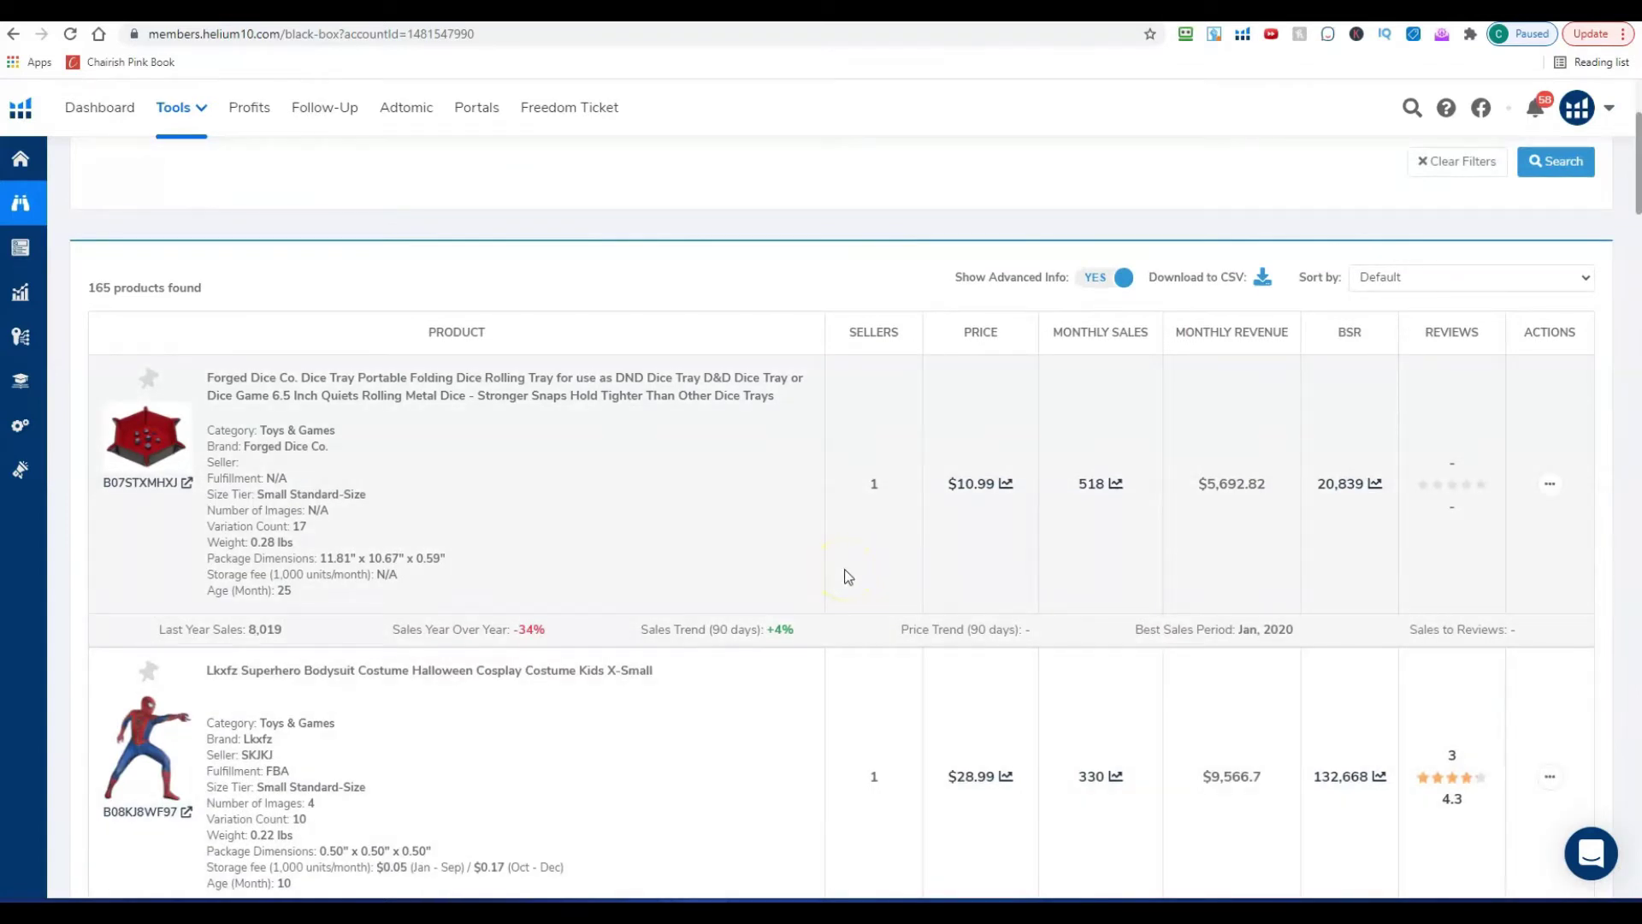
left_click(743, 553)
scroll(749, 523, "down", 1)
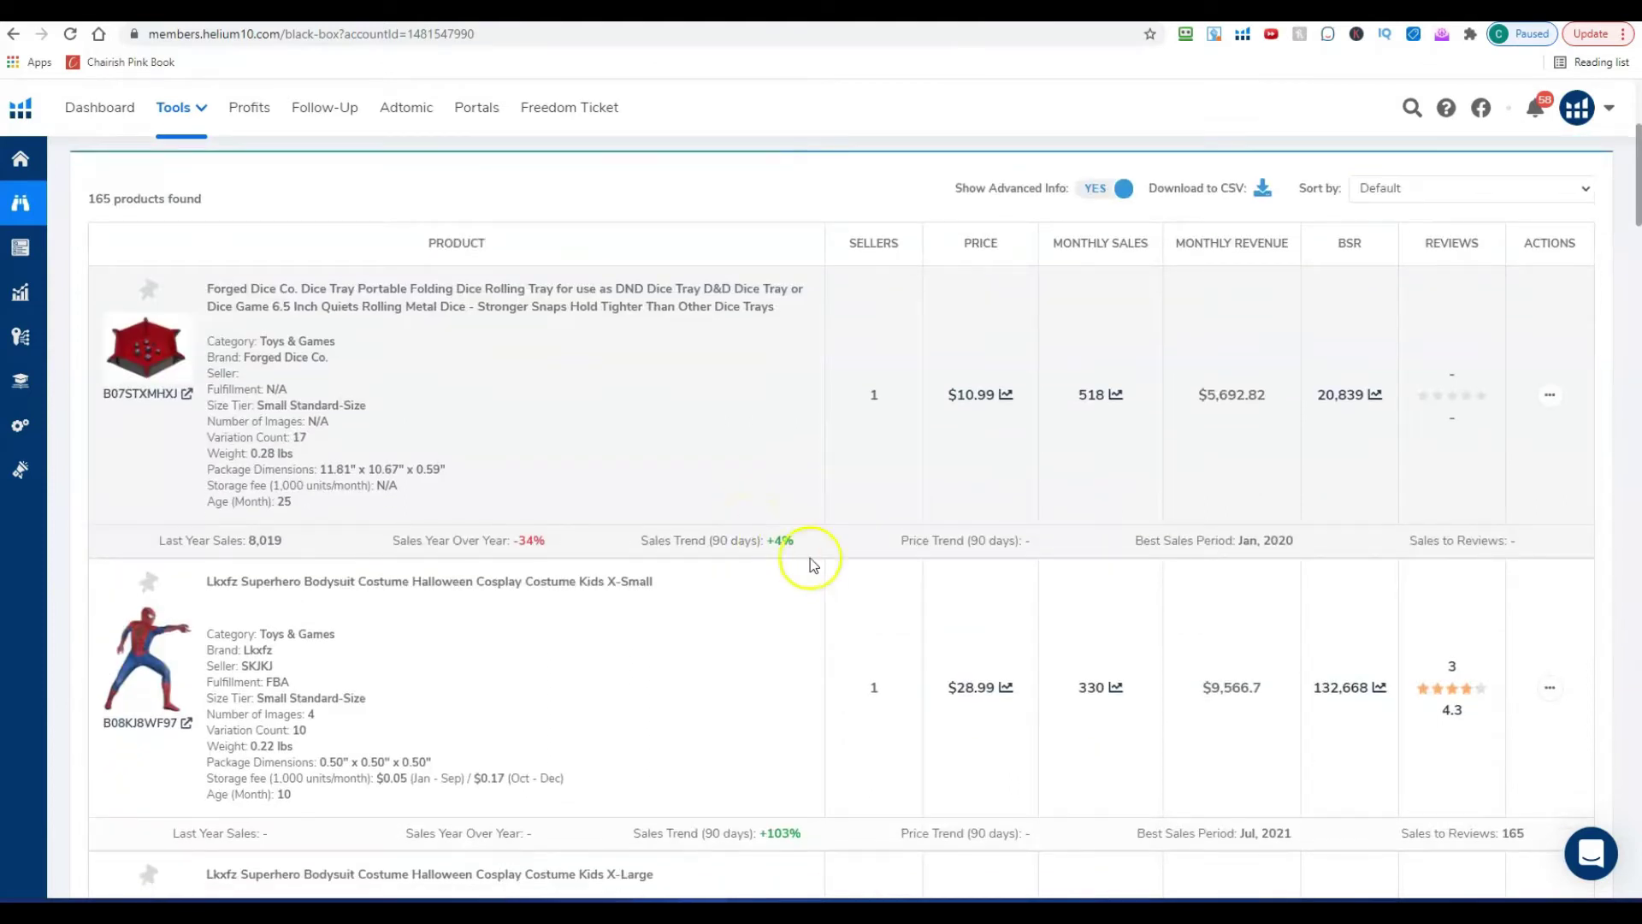
scroll(790, 617, "down", 1)
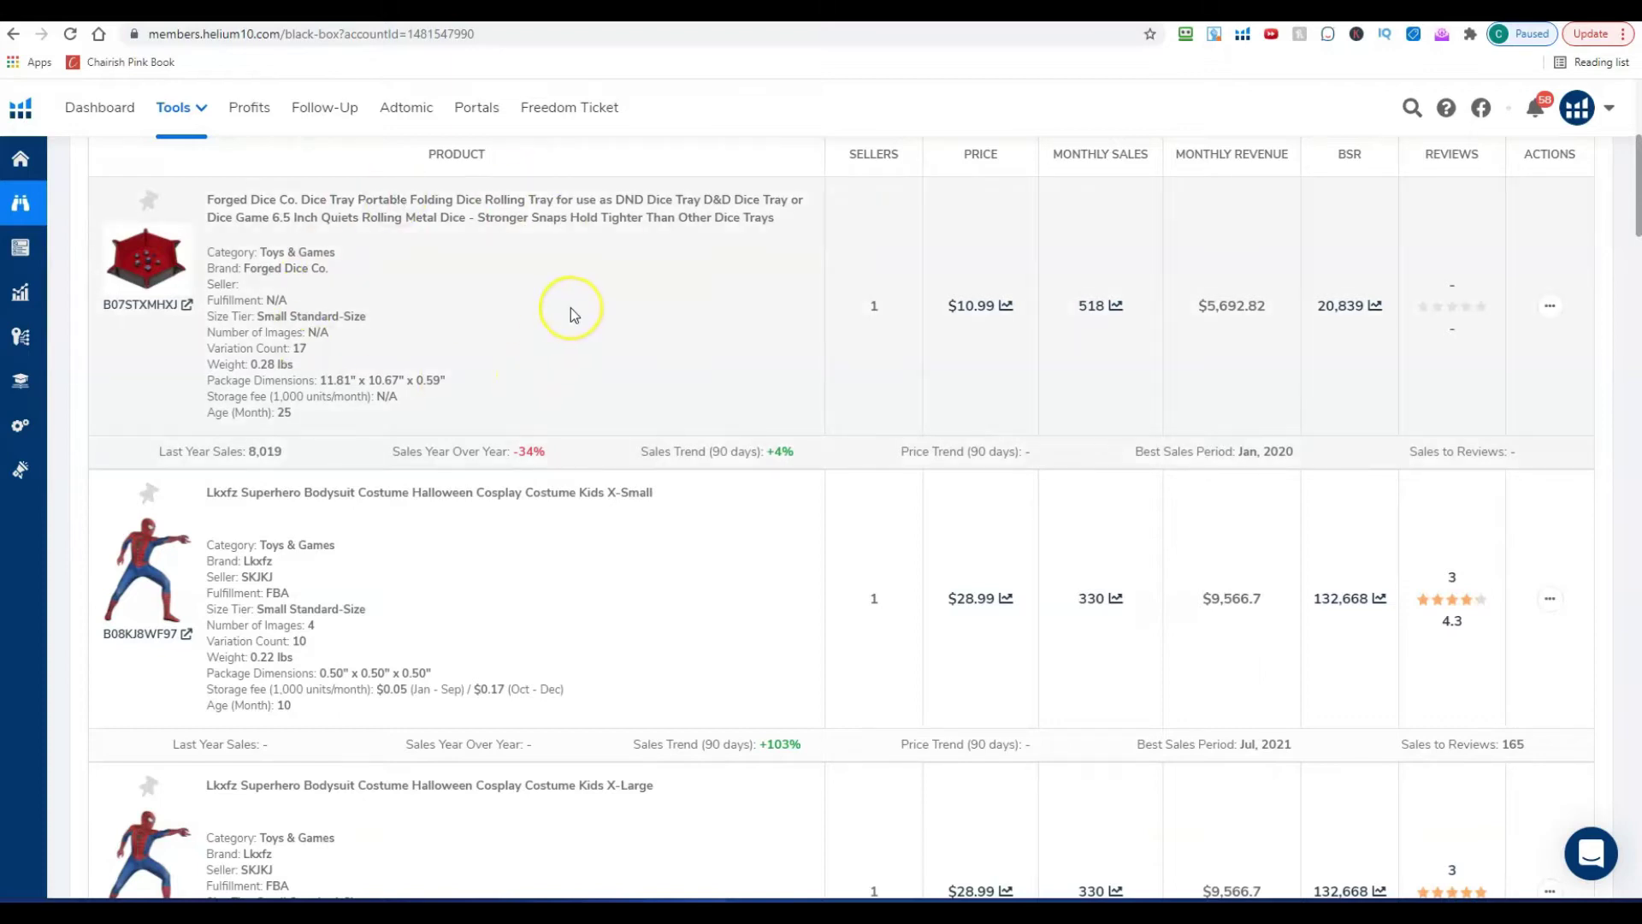
scroll(570, 308, "down", 1)
scroll(569, 308, "up", 2)
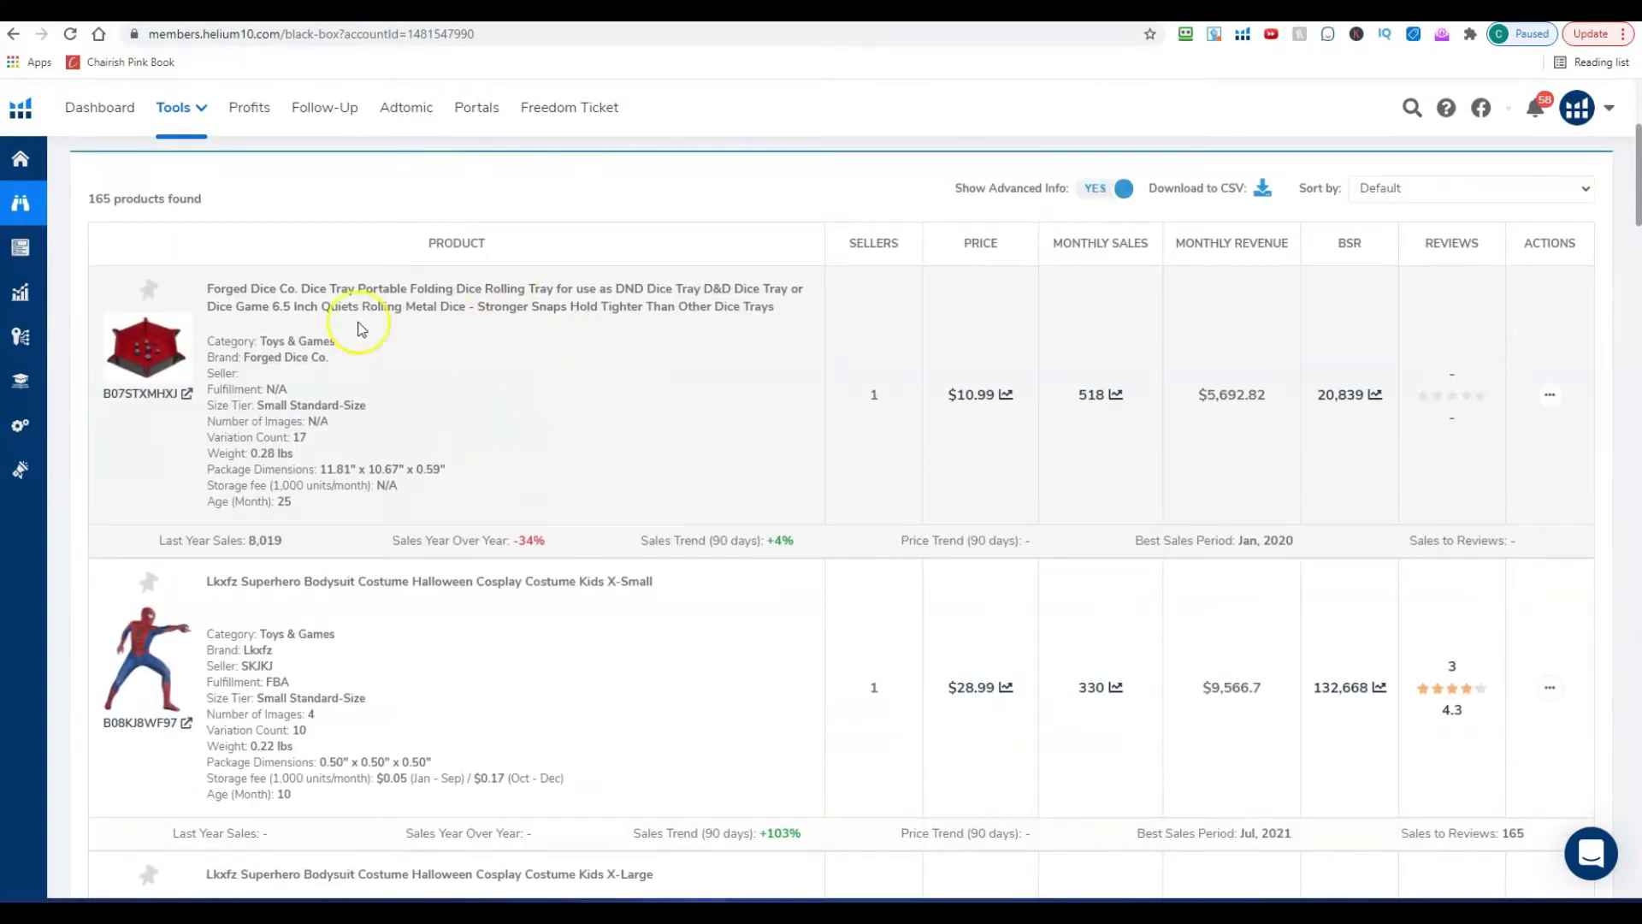
scroll(199, 374, "down", 3)
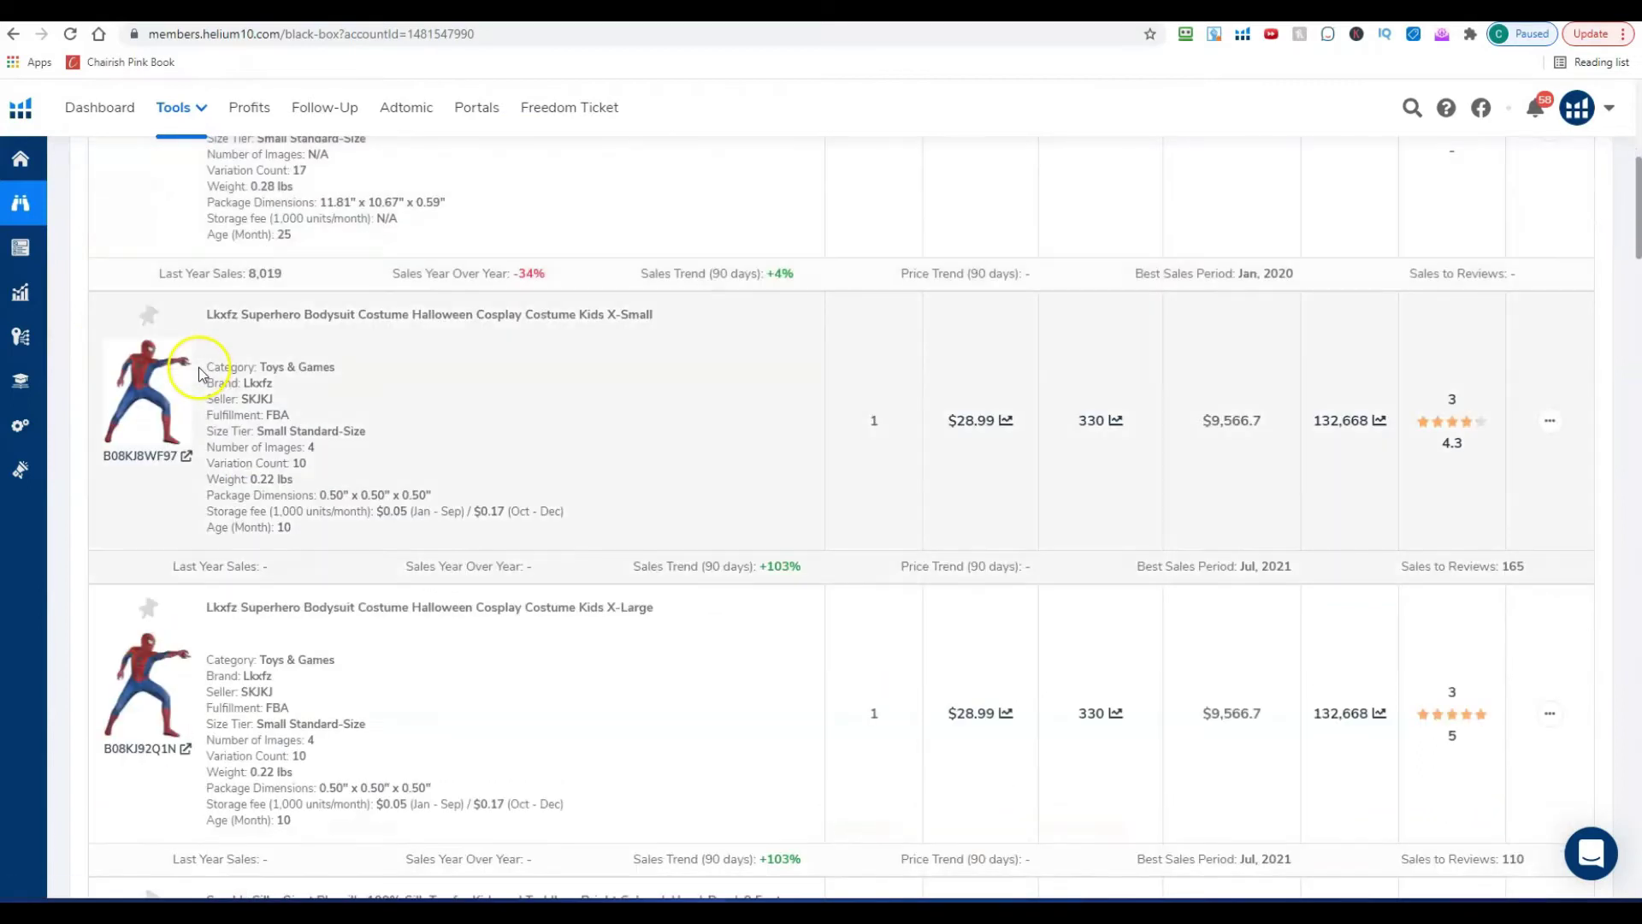
scroll(433, 450, "down", 1)
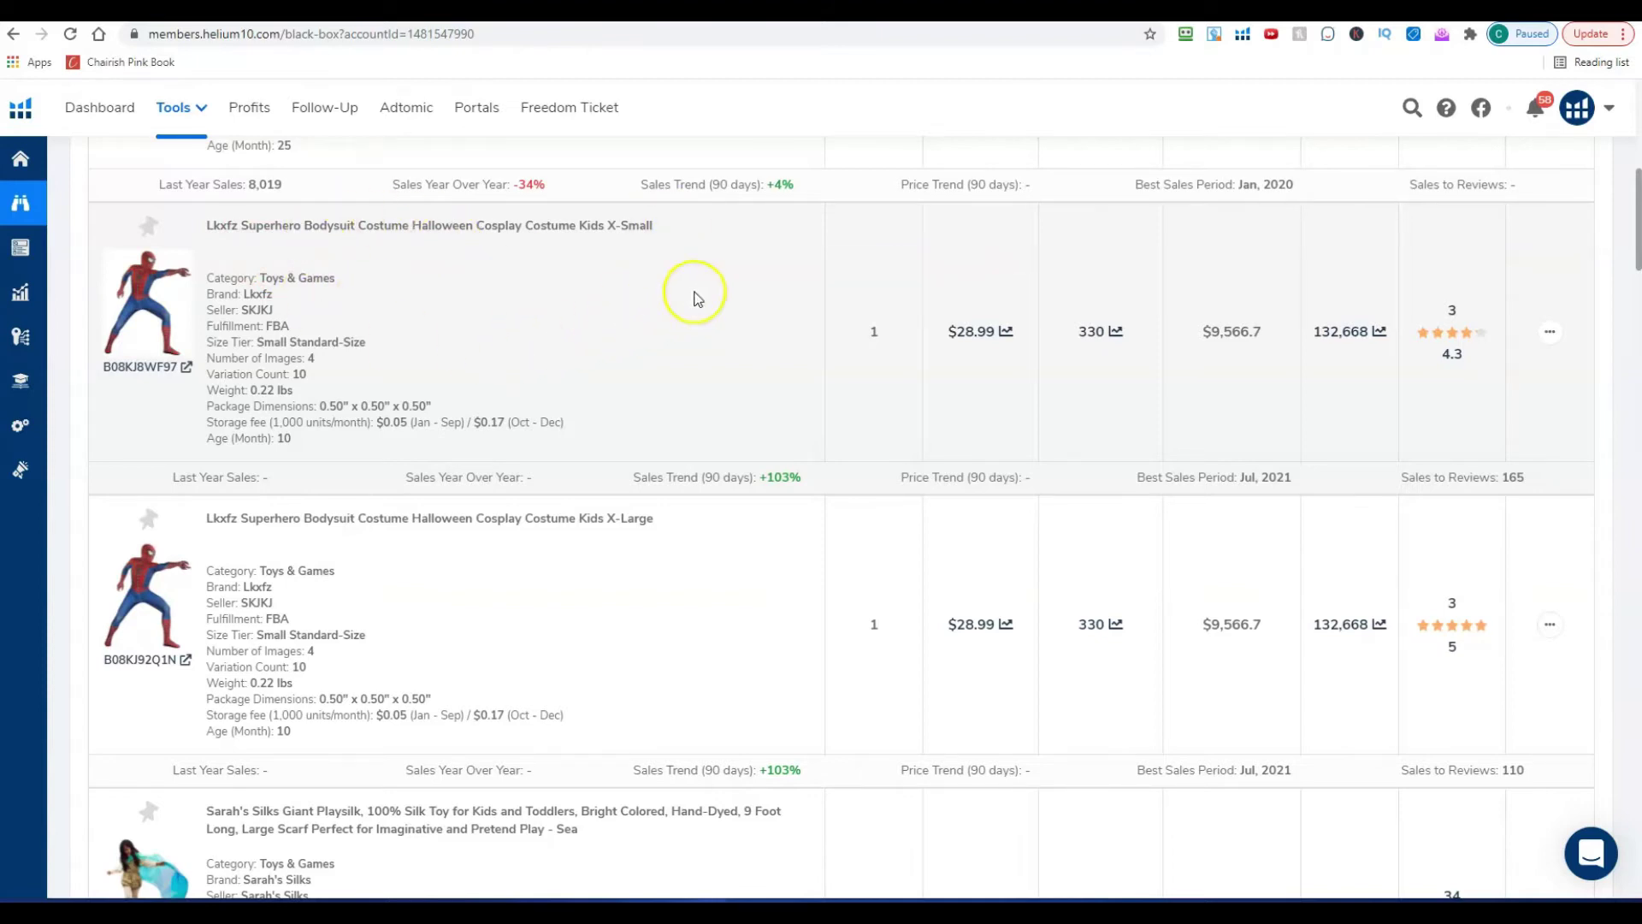
scroll(695, 297, "down", 3)
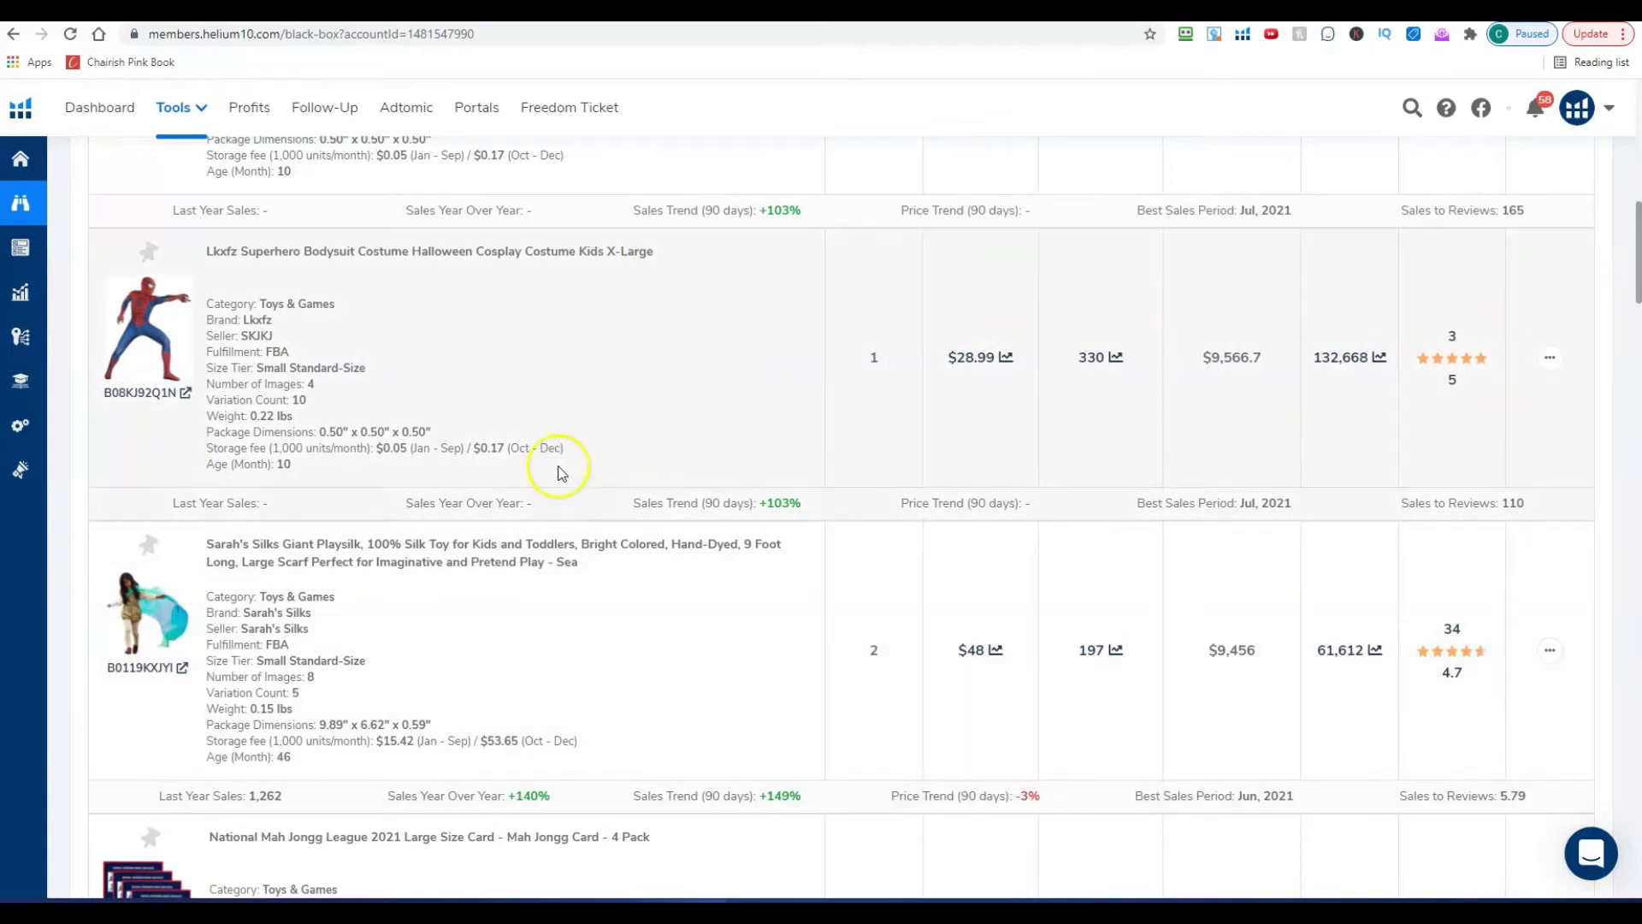
scroll(670, 415, "down", 3)
scroll(671, 417, "down", 4)
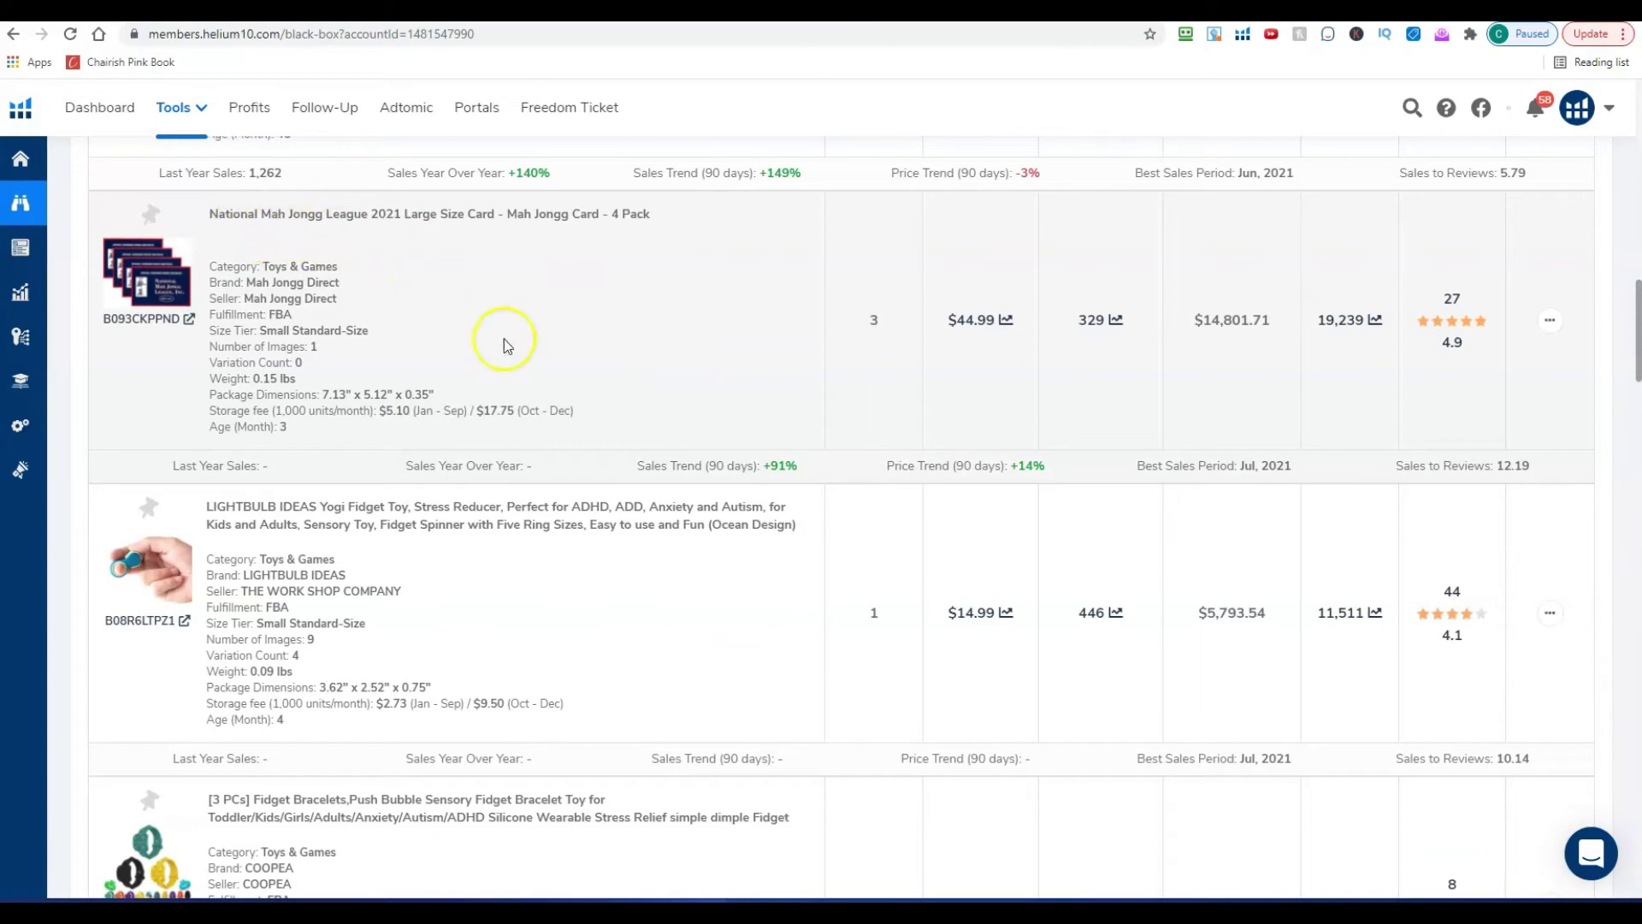
scroll(505, 339, "down", 3)
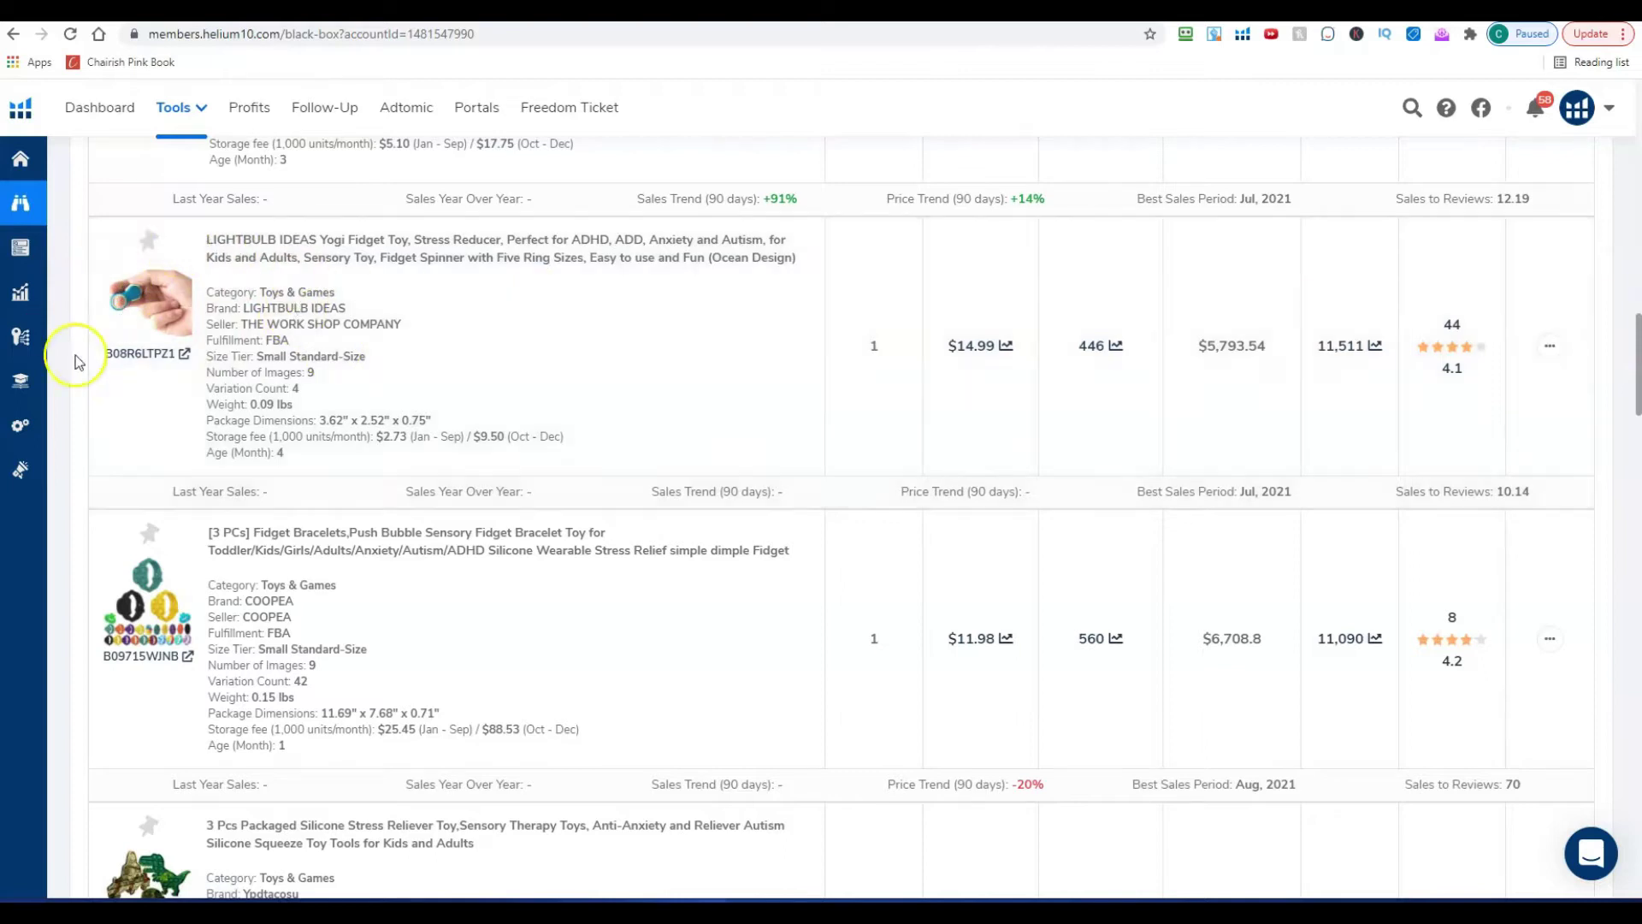
scroll(610, 305, "down", 2)
scroll(610, 305, "up", 2)
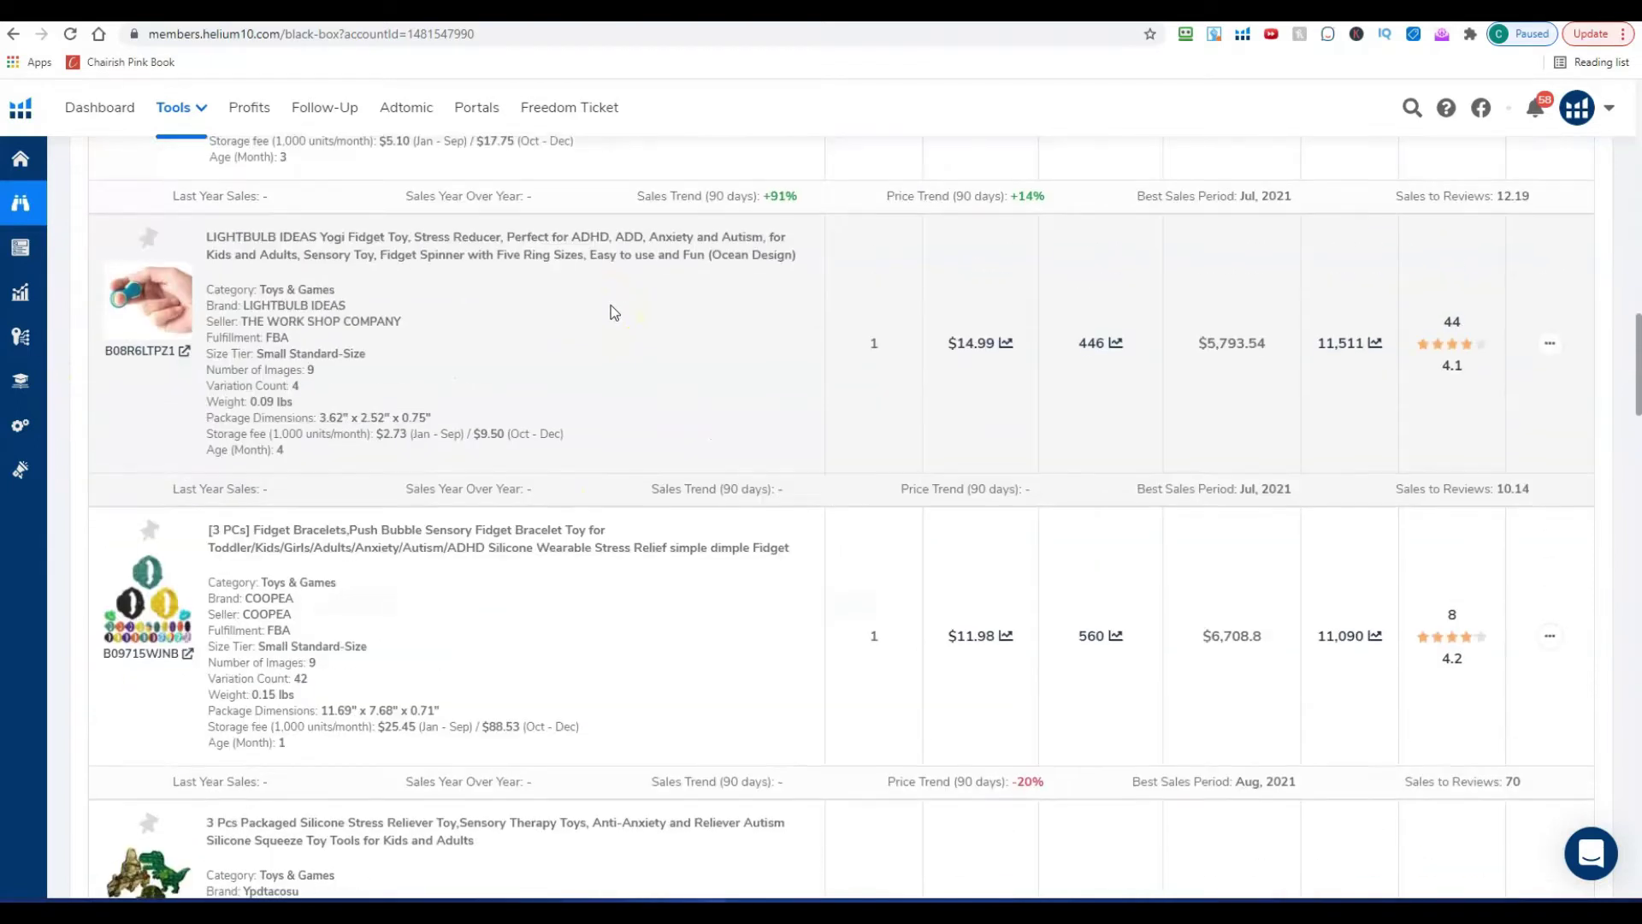
scroll(367, 273, "up", 5)
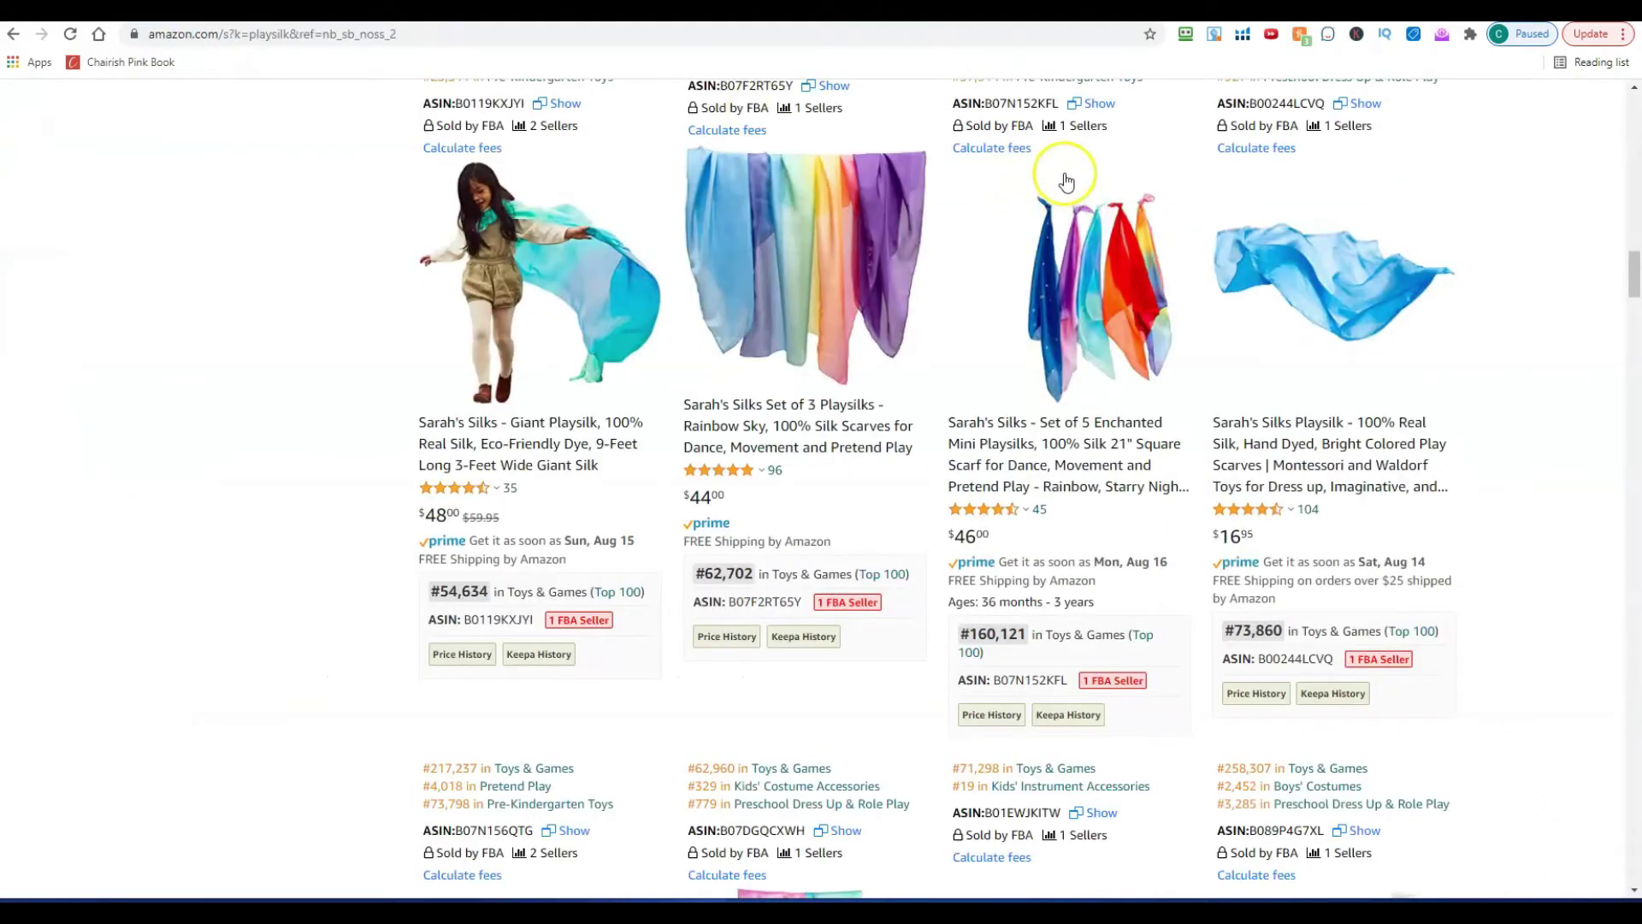
Search Amazon for "mermaid bracelets" in place of the playsilk search
scroll(1065, 171, "up", 10)
scroll(1065, 171, "up", 4)
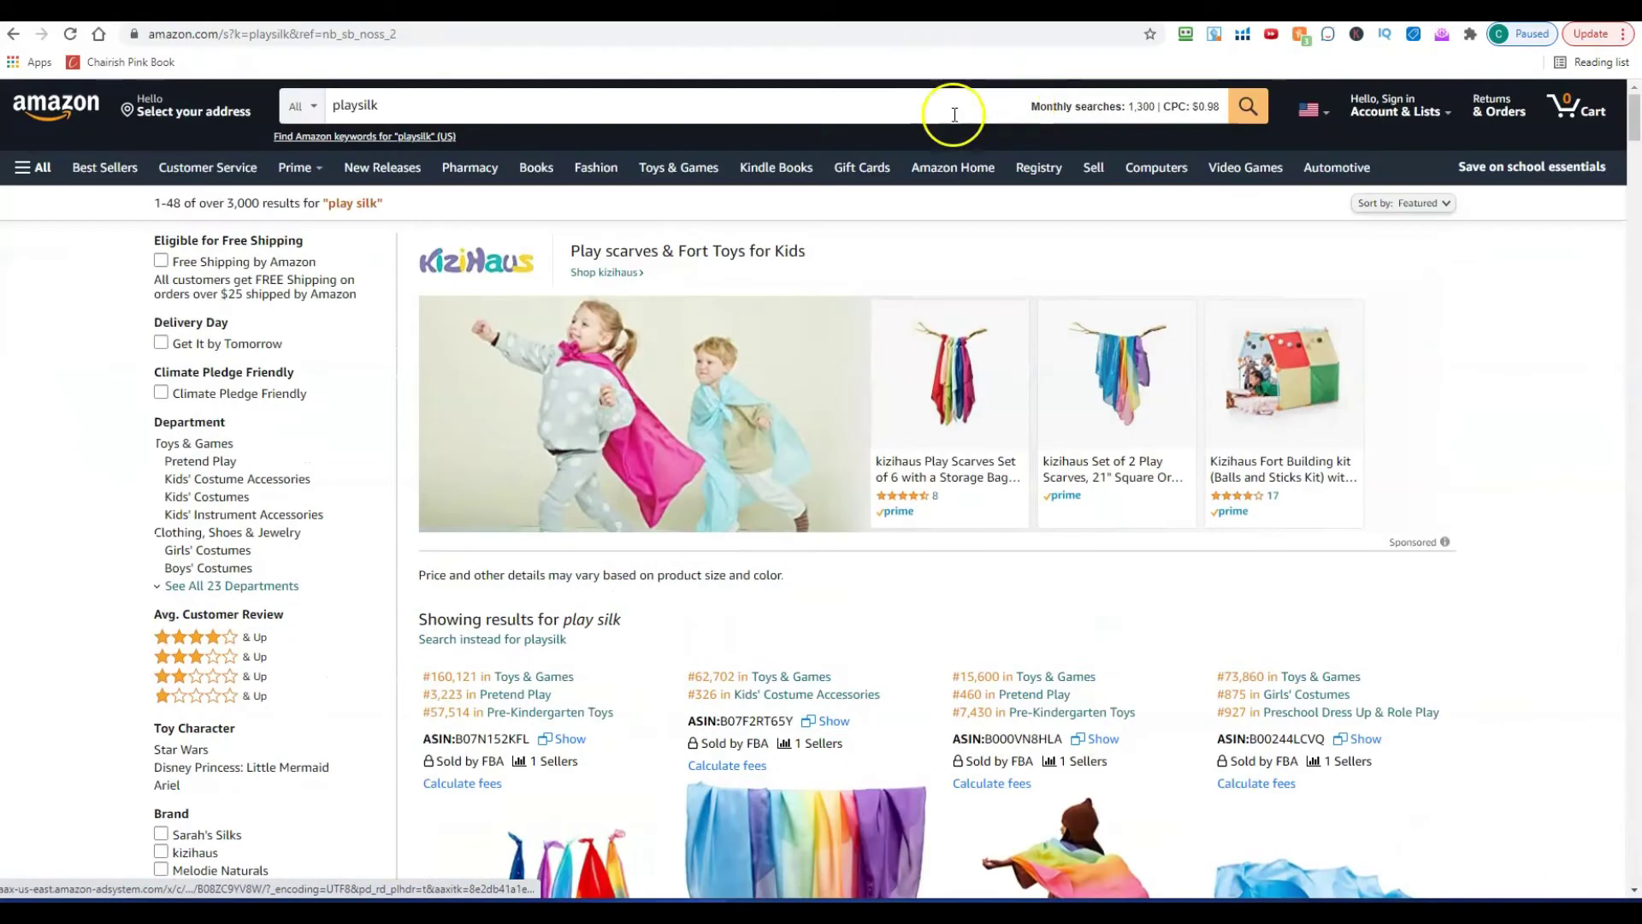
left_click_drag(469, 103, 328, 104)
type("silicone")
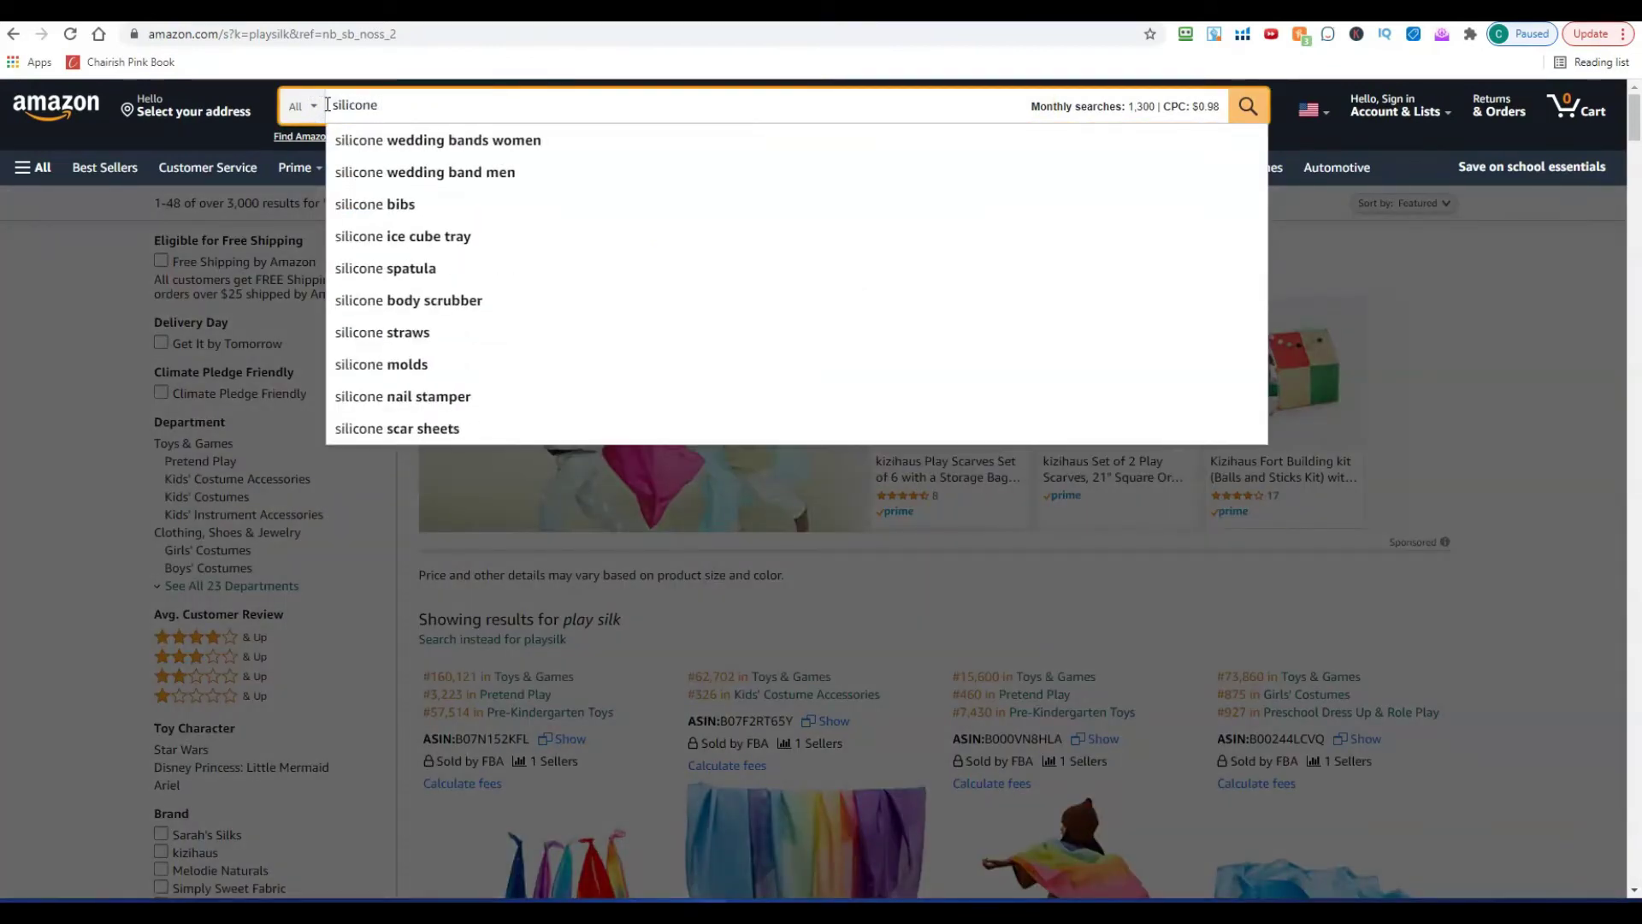
type("mermaid")
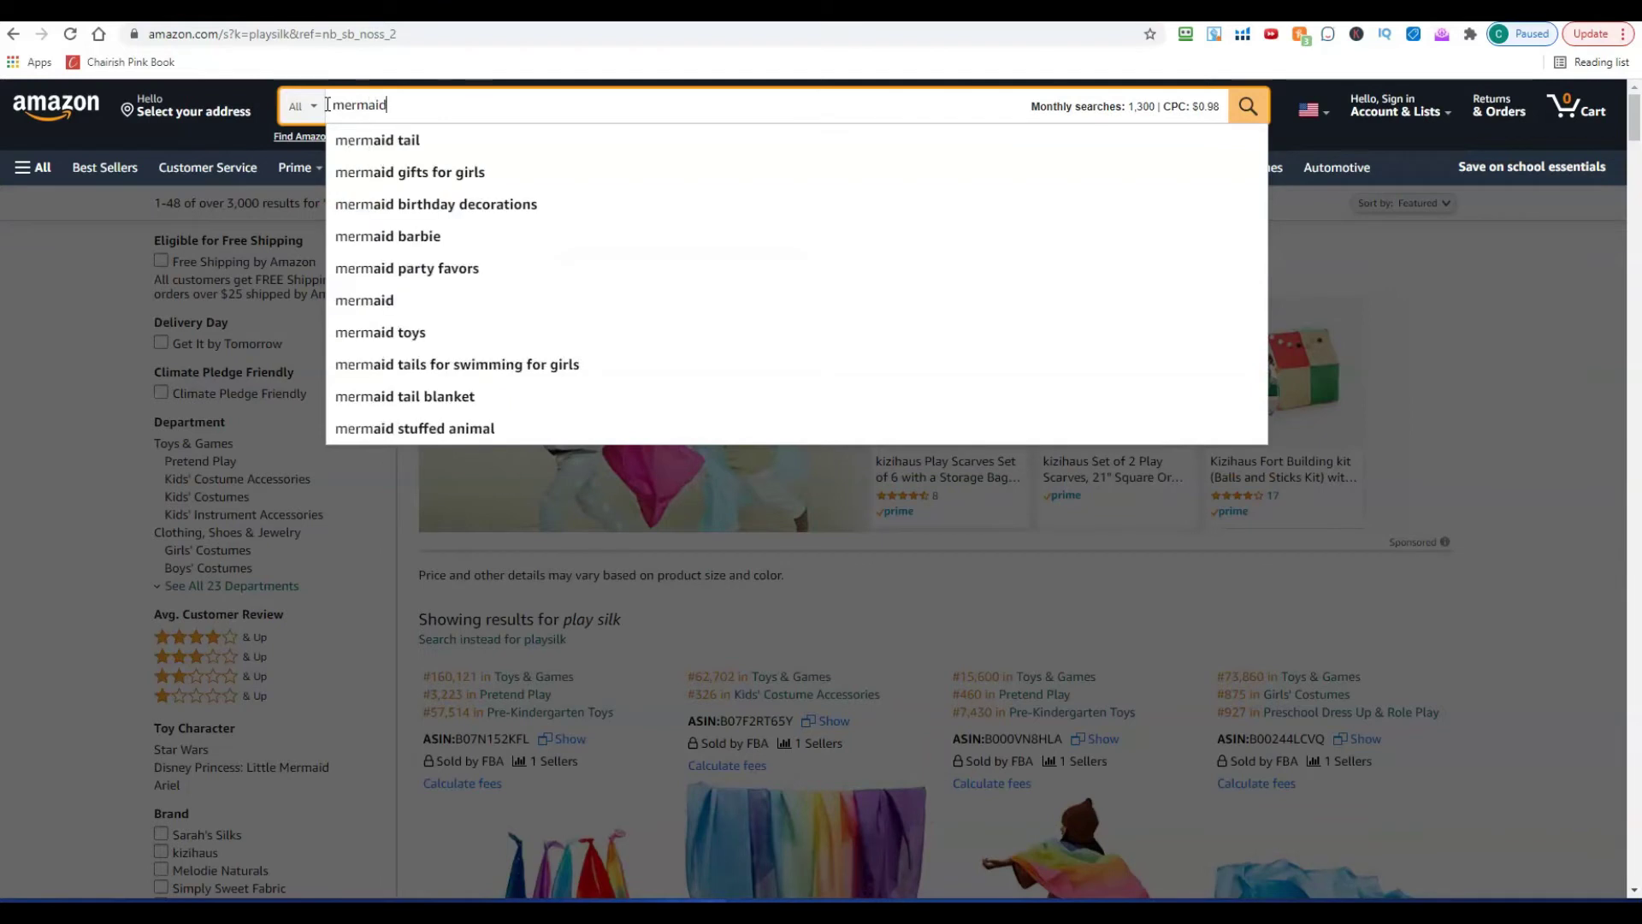
type(" bracelets")
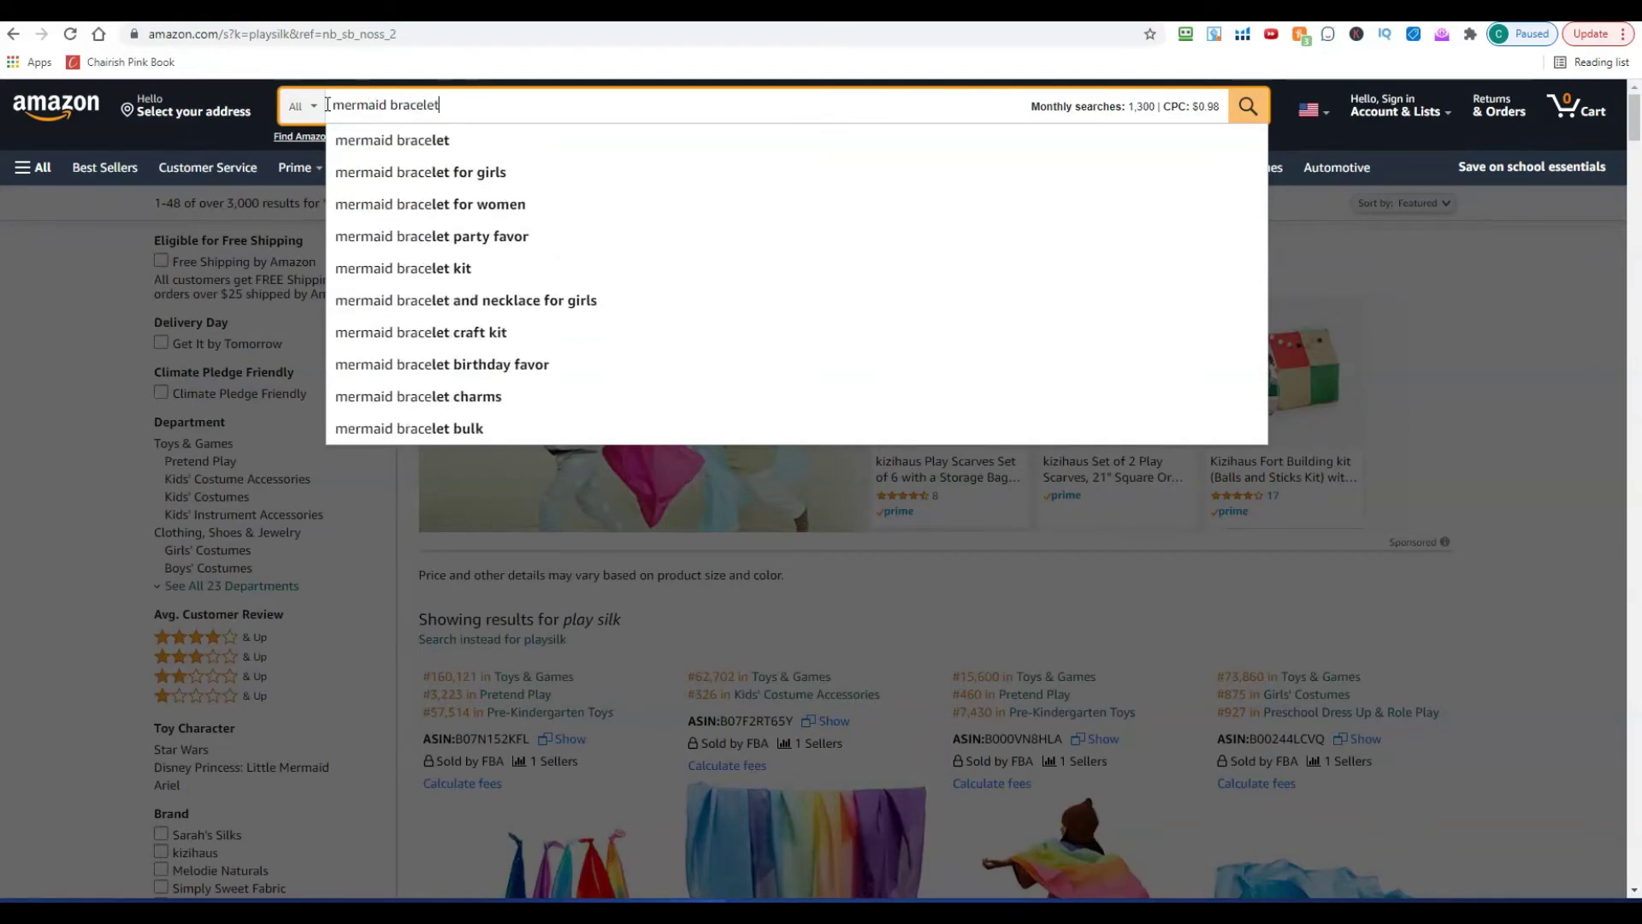
key("Return")
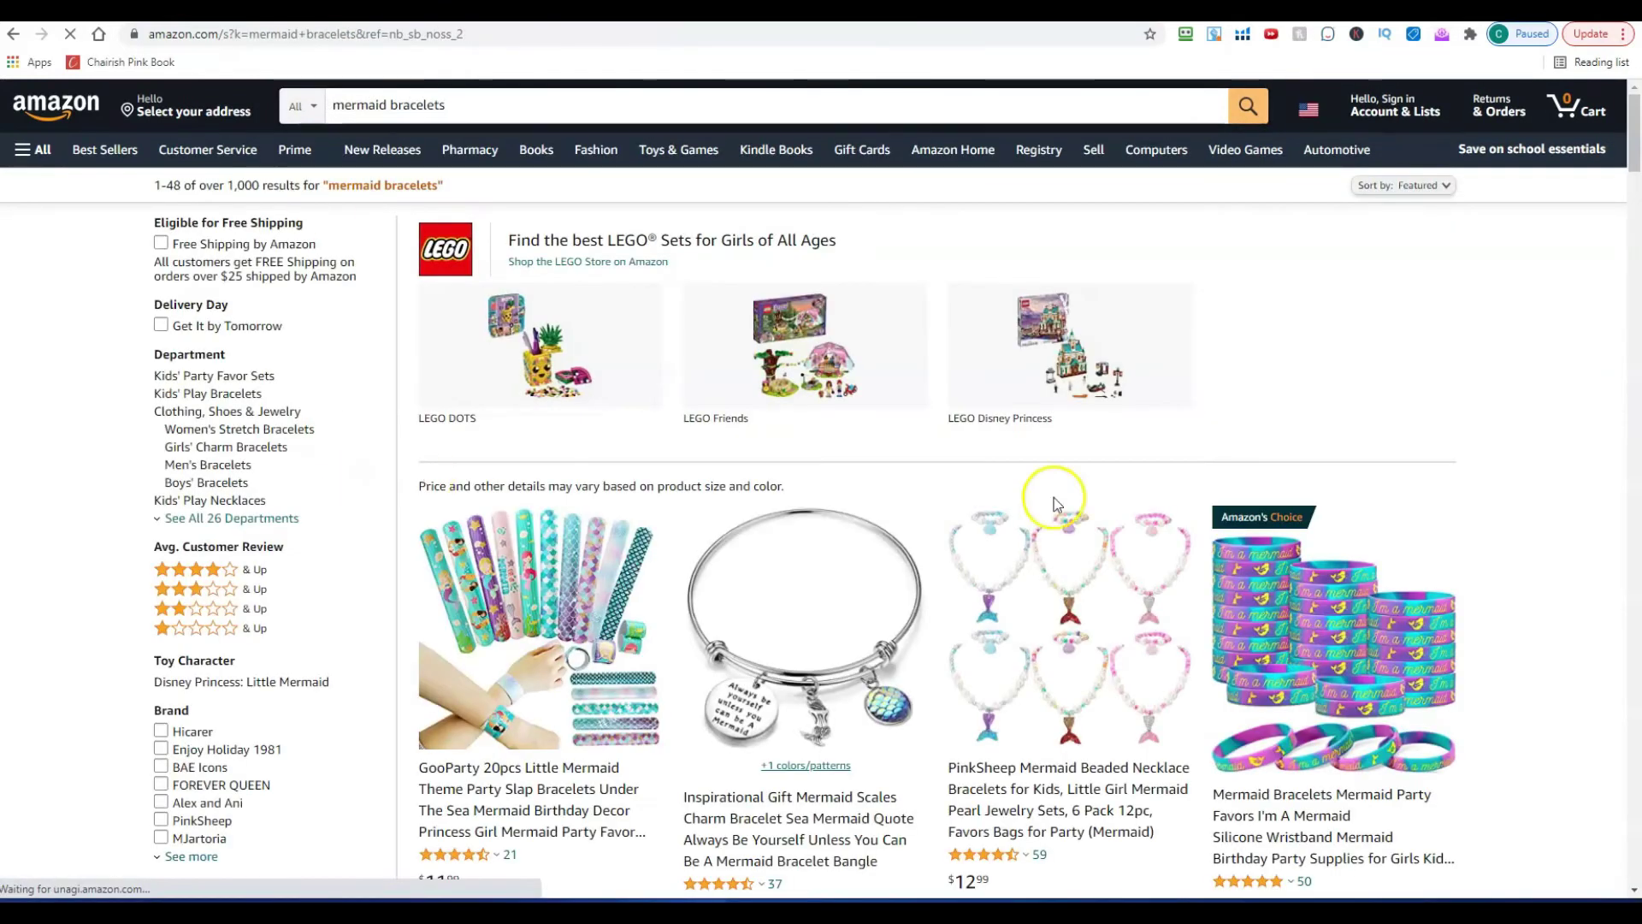
Examine the first mermaid bracelet listings, comparing their BSR, review counts, prices and number of sellers, along with the keyword's monthly searches
scroll(1451, 528, "down", 3)
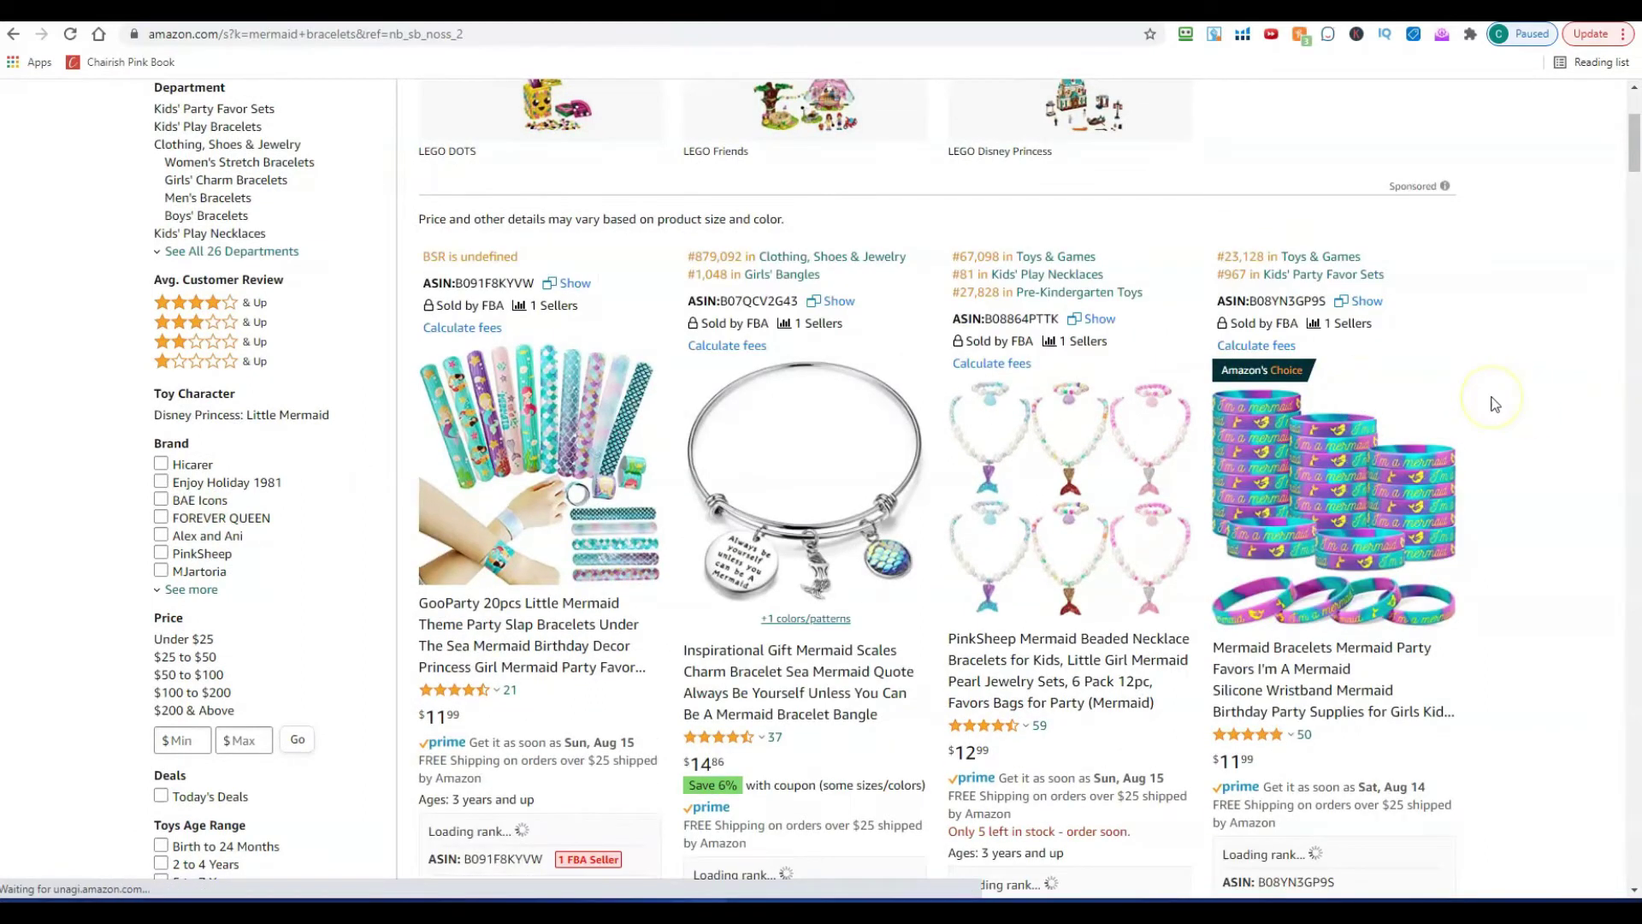
scroll(1495, 405, "up", 3)
scroll(1495, 405, "down", 4)
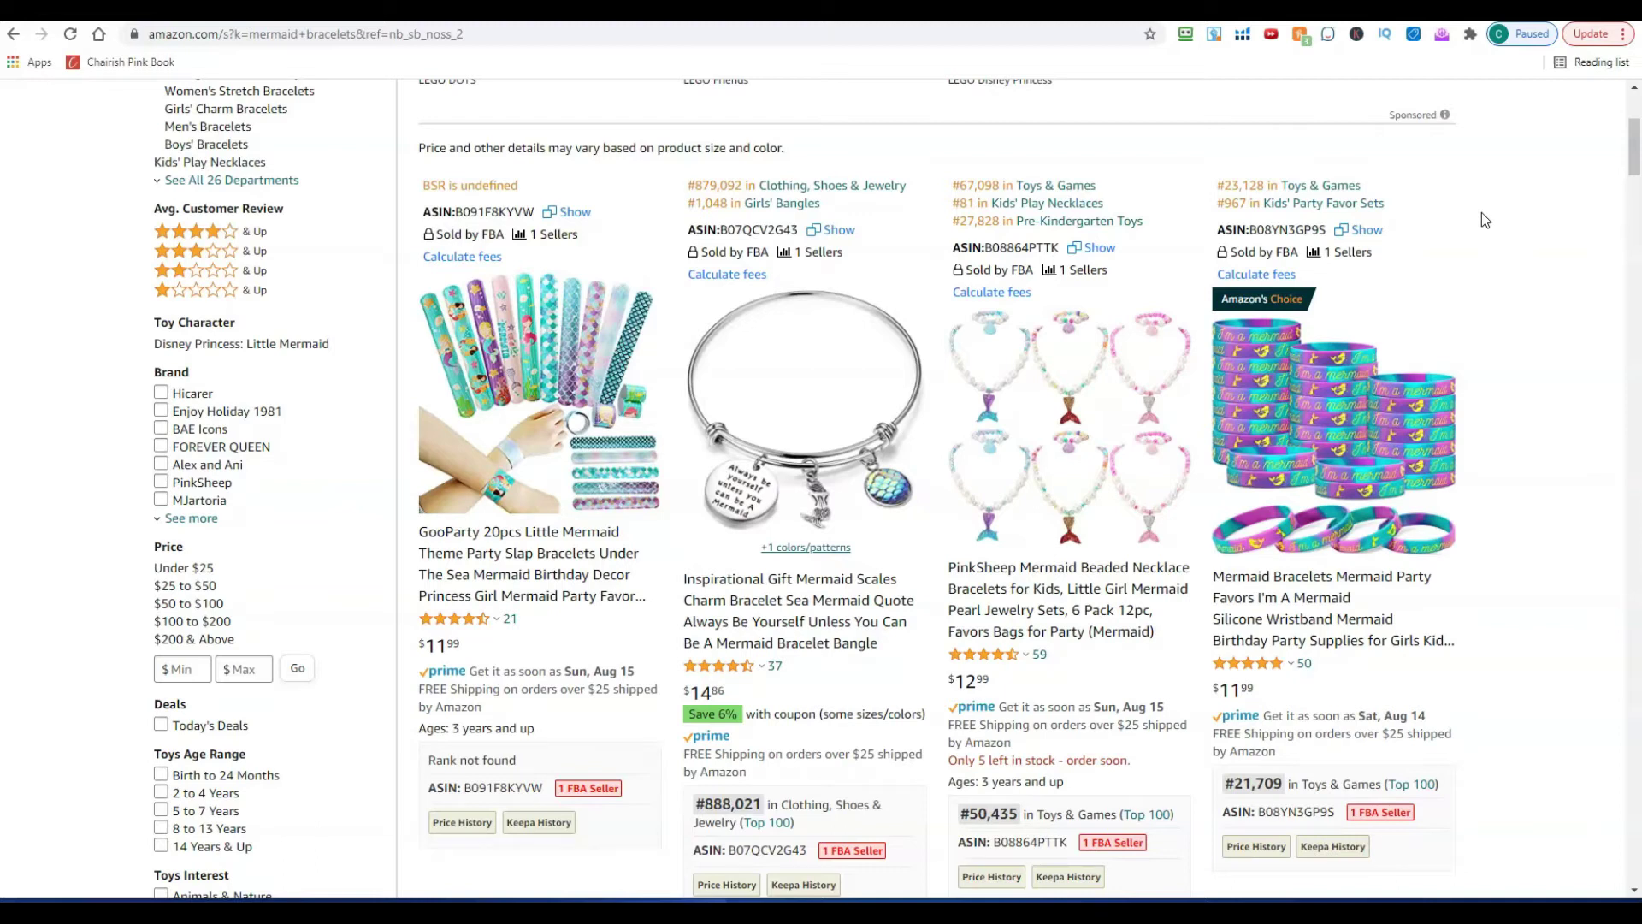
scroll(1481, 214, "down", 6)
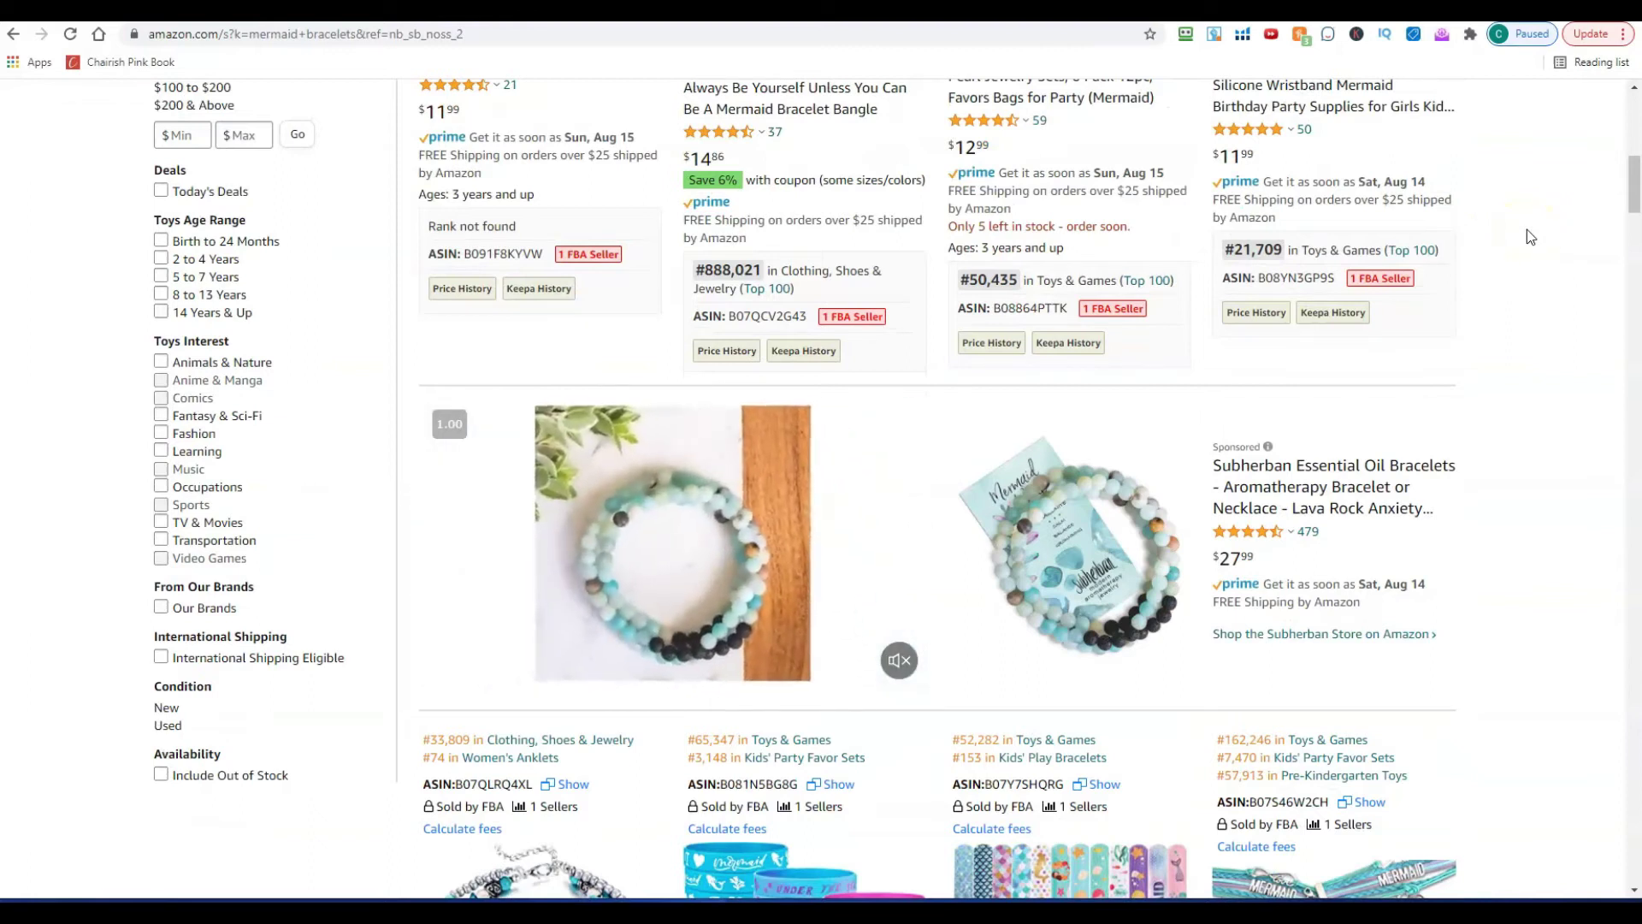
scroll(1528, 229, "up", 5)
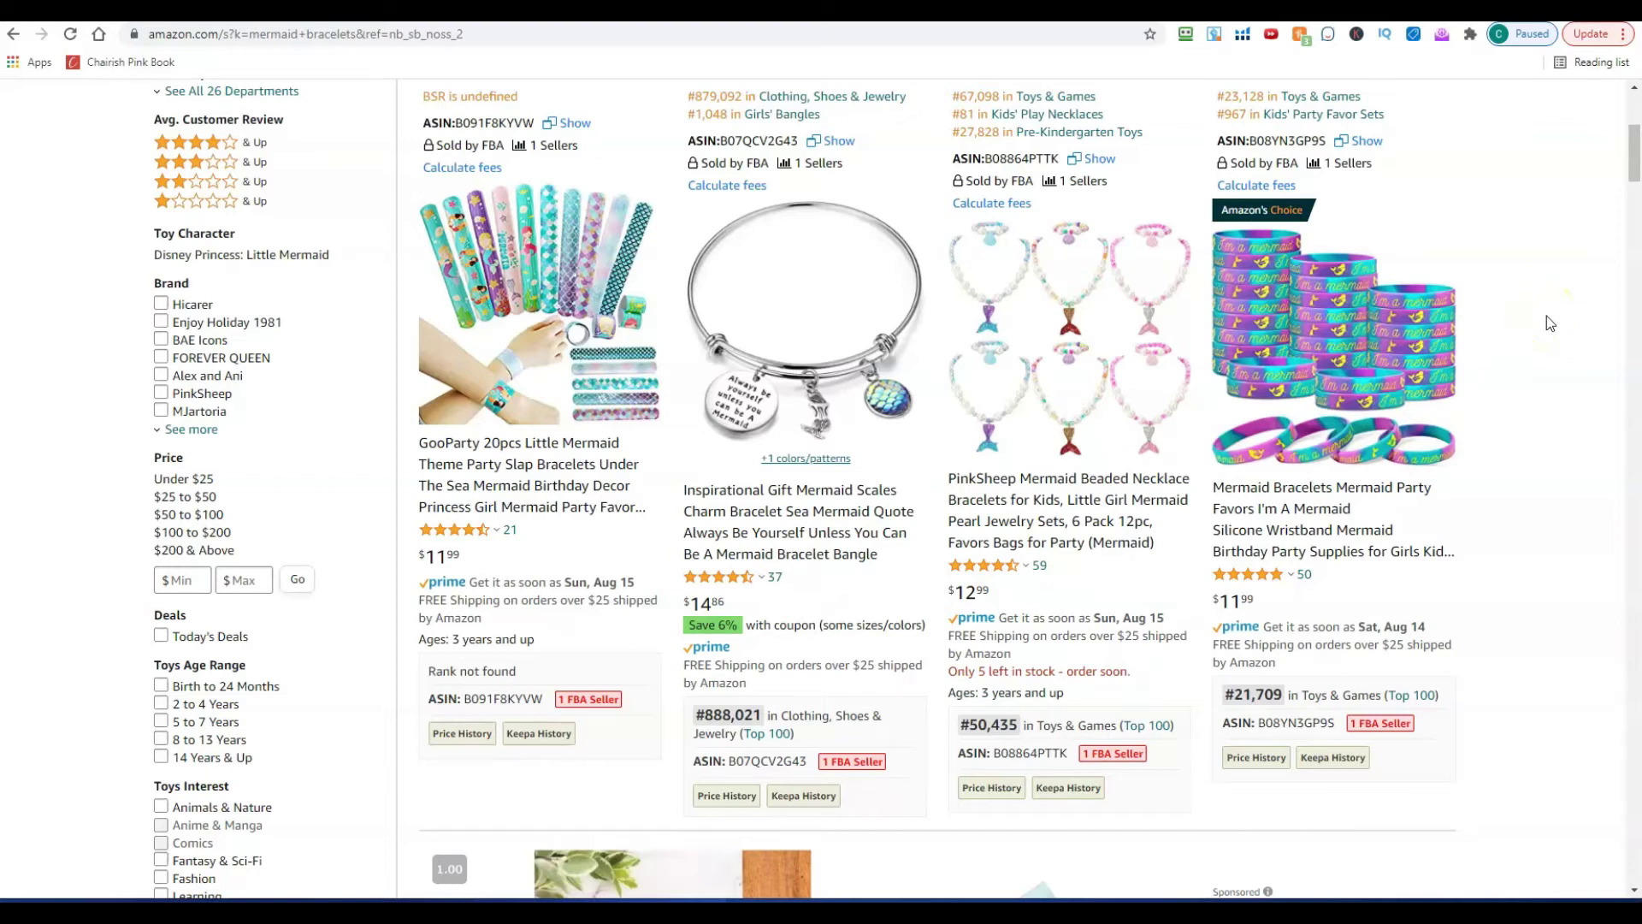
scroll(1546, 322, "up", 2)
scroll(1547, 318, "up", 3)
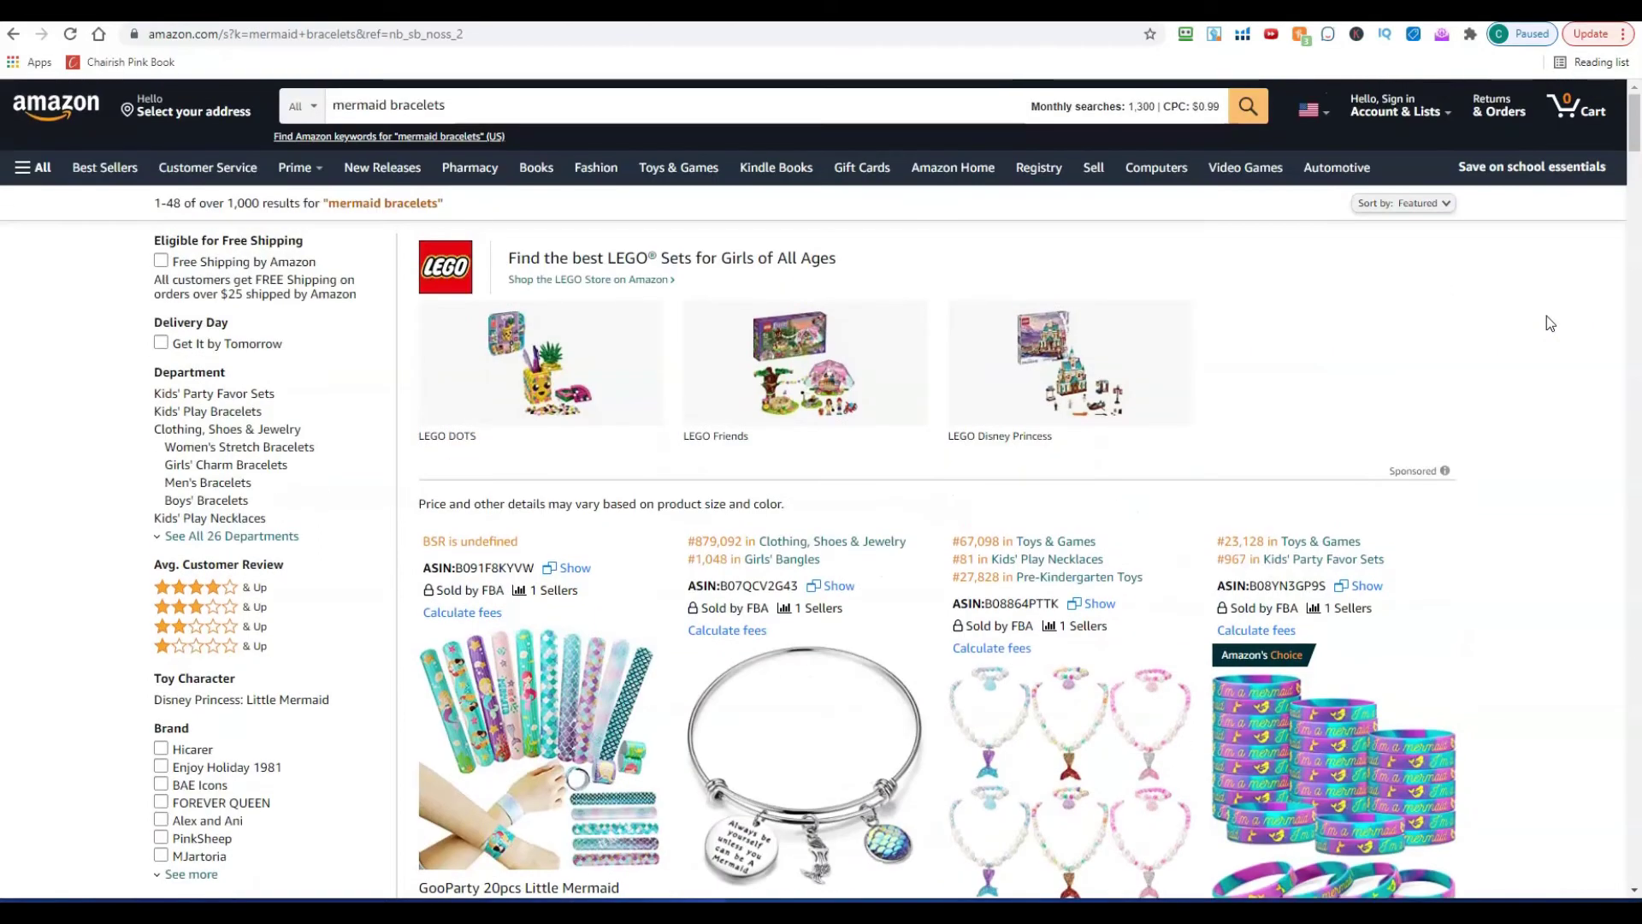
scroll(1548, 318, "down", 5)
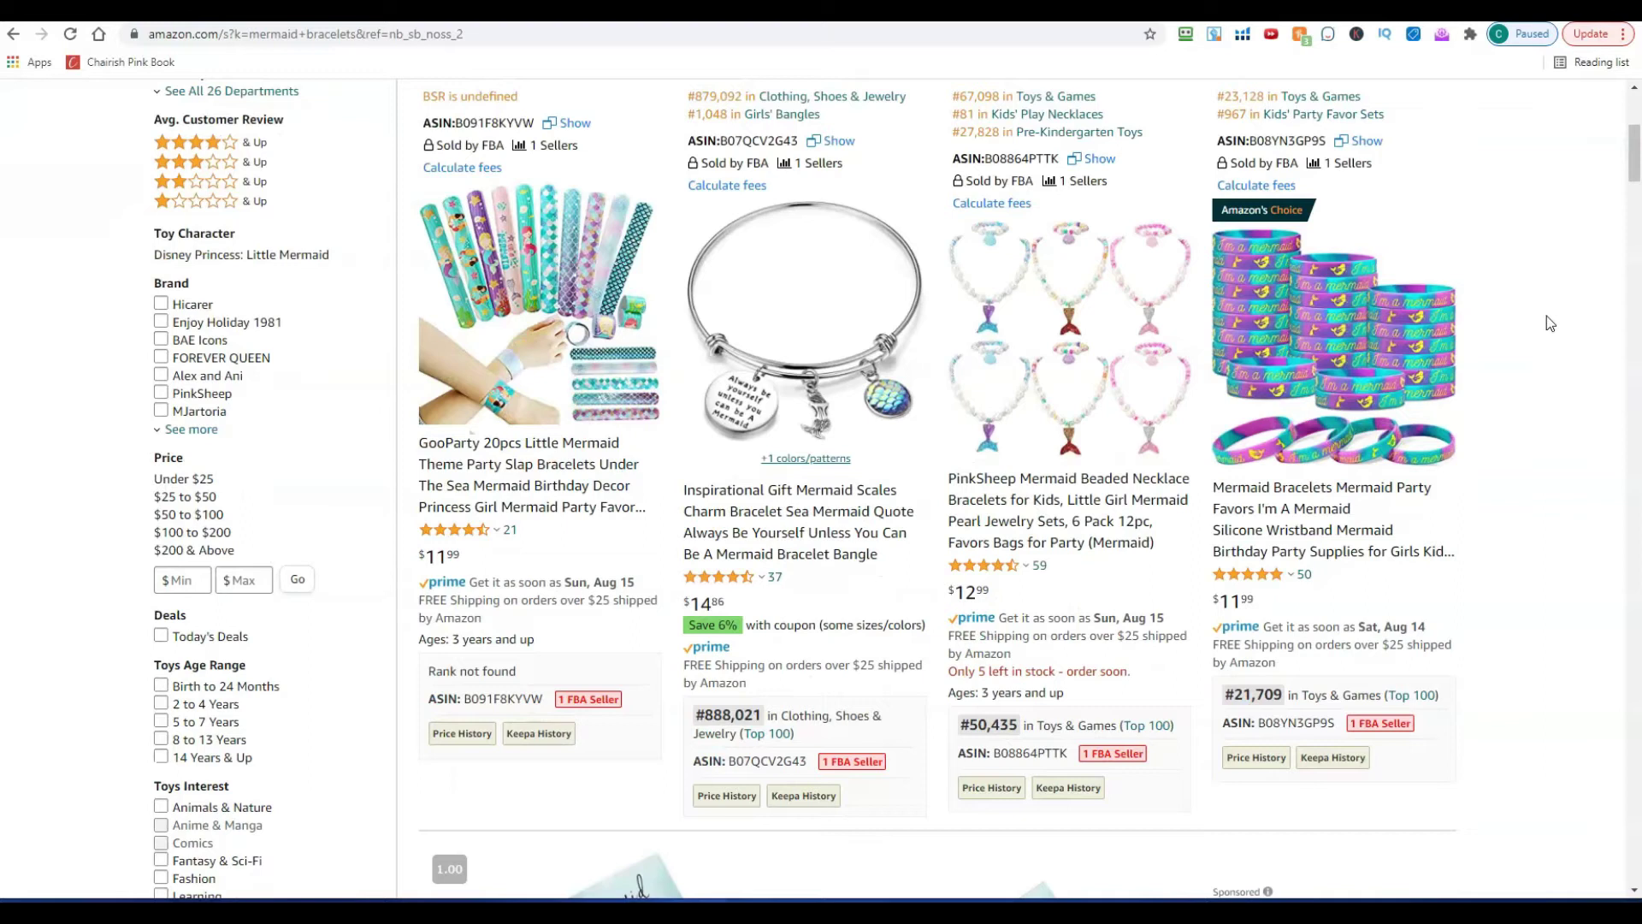
left_click_drag(1544, 399, 1468, 434)
mouse_move(528, 321)
scroll(1550, 337, "down", 6)
scroll(1549, 337, "up", 6)
scroll(1536, 307, "down", 1)
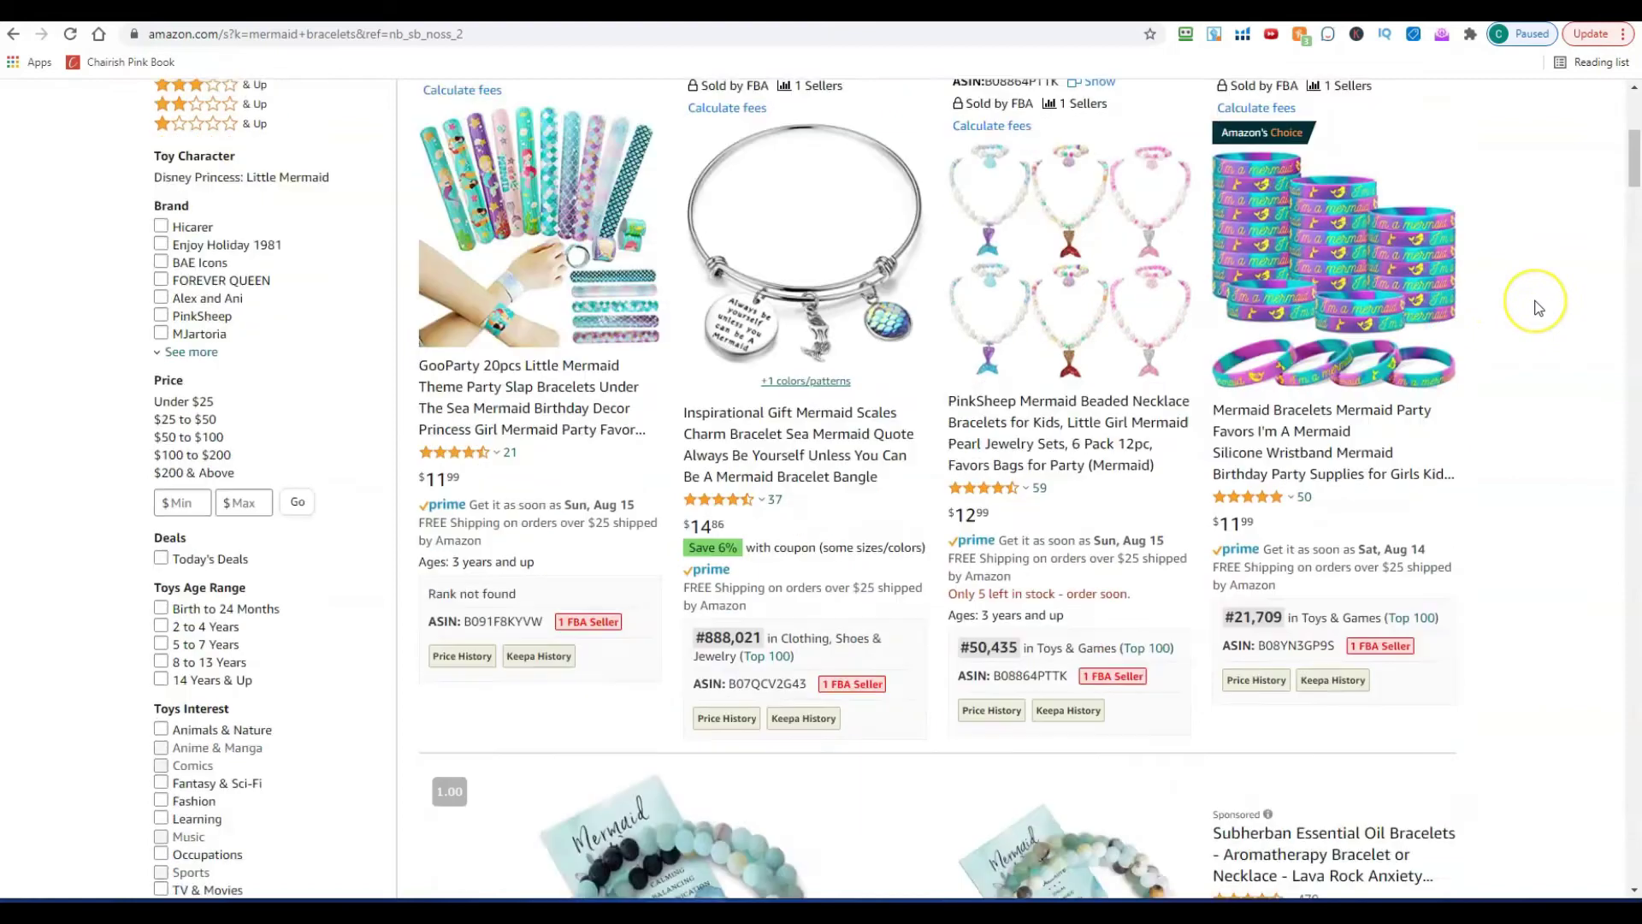
Review the mermaid bracelet listings further down the results for product styles, pack sizes, prices, reviews and sales ranks
scroll(1537, 307, "down", 15)
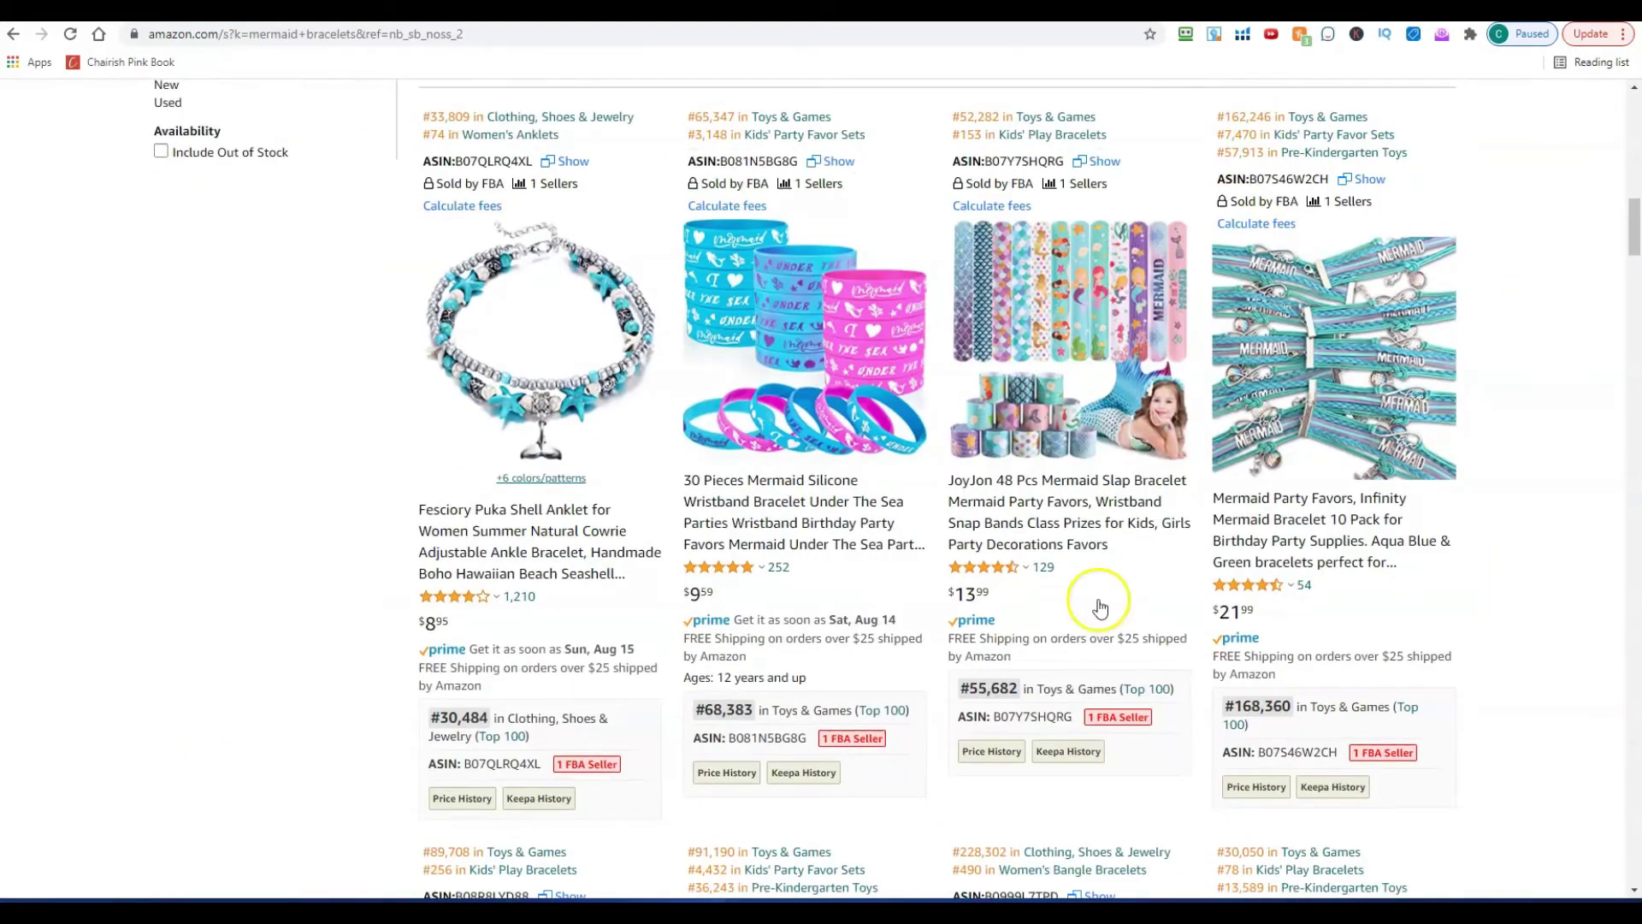
scroll(1572, 347, "down", 1)
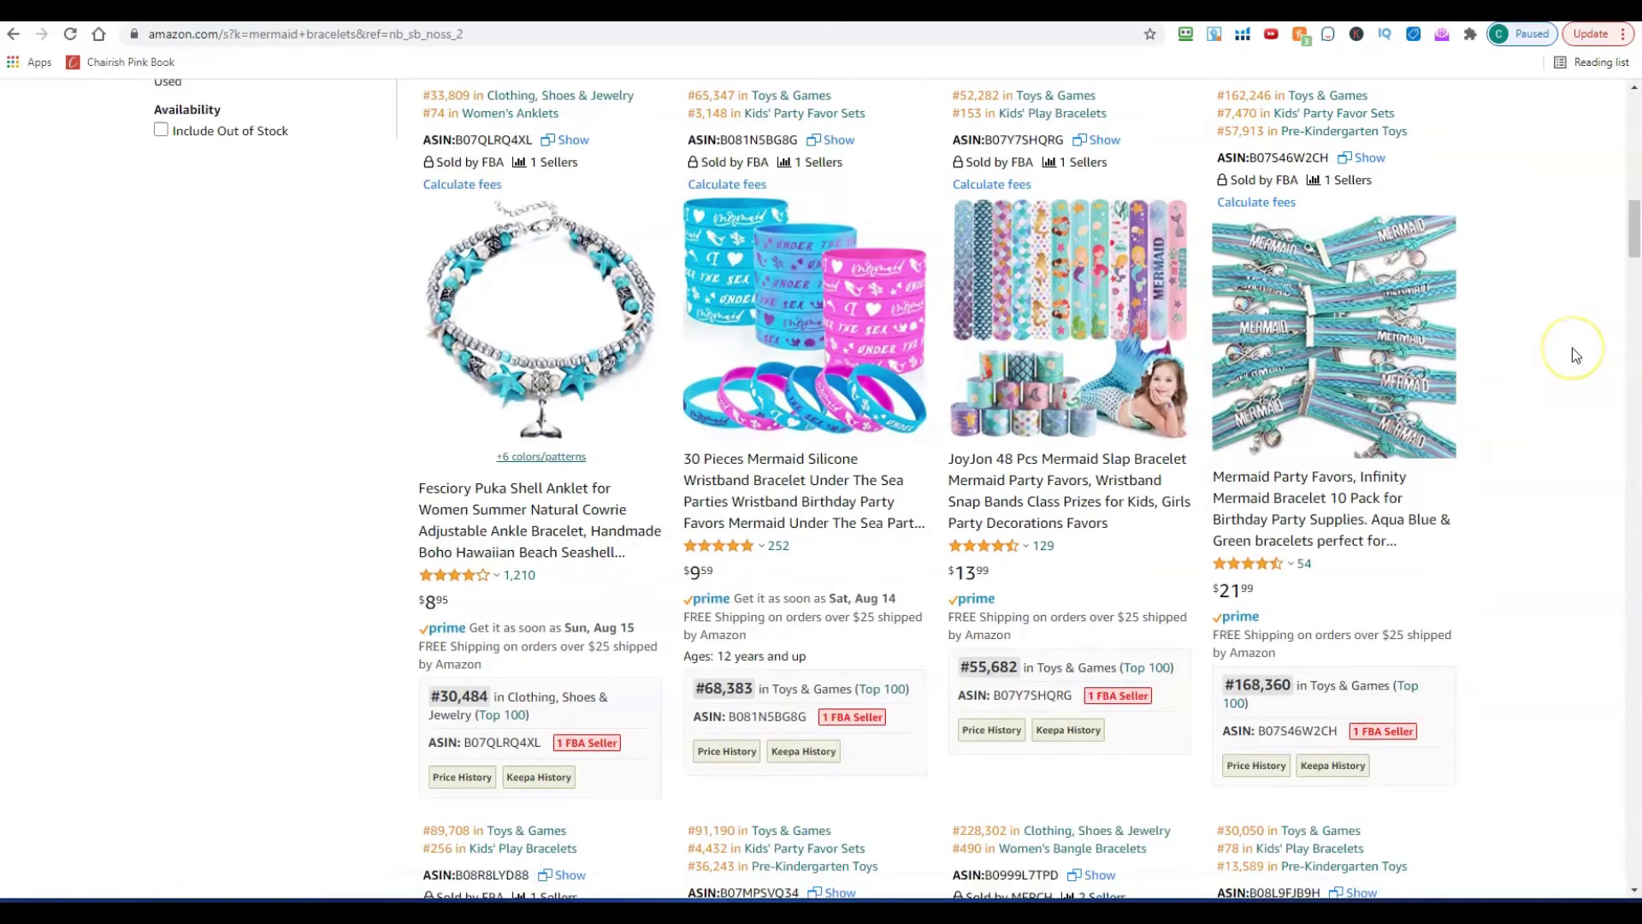
scroll(1572, 348, "down", 1)
scroll(1572, 347, "down", 5)
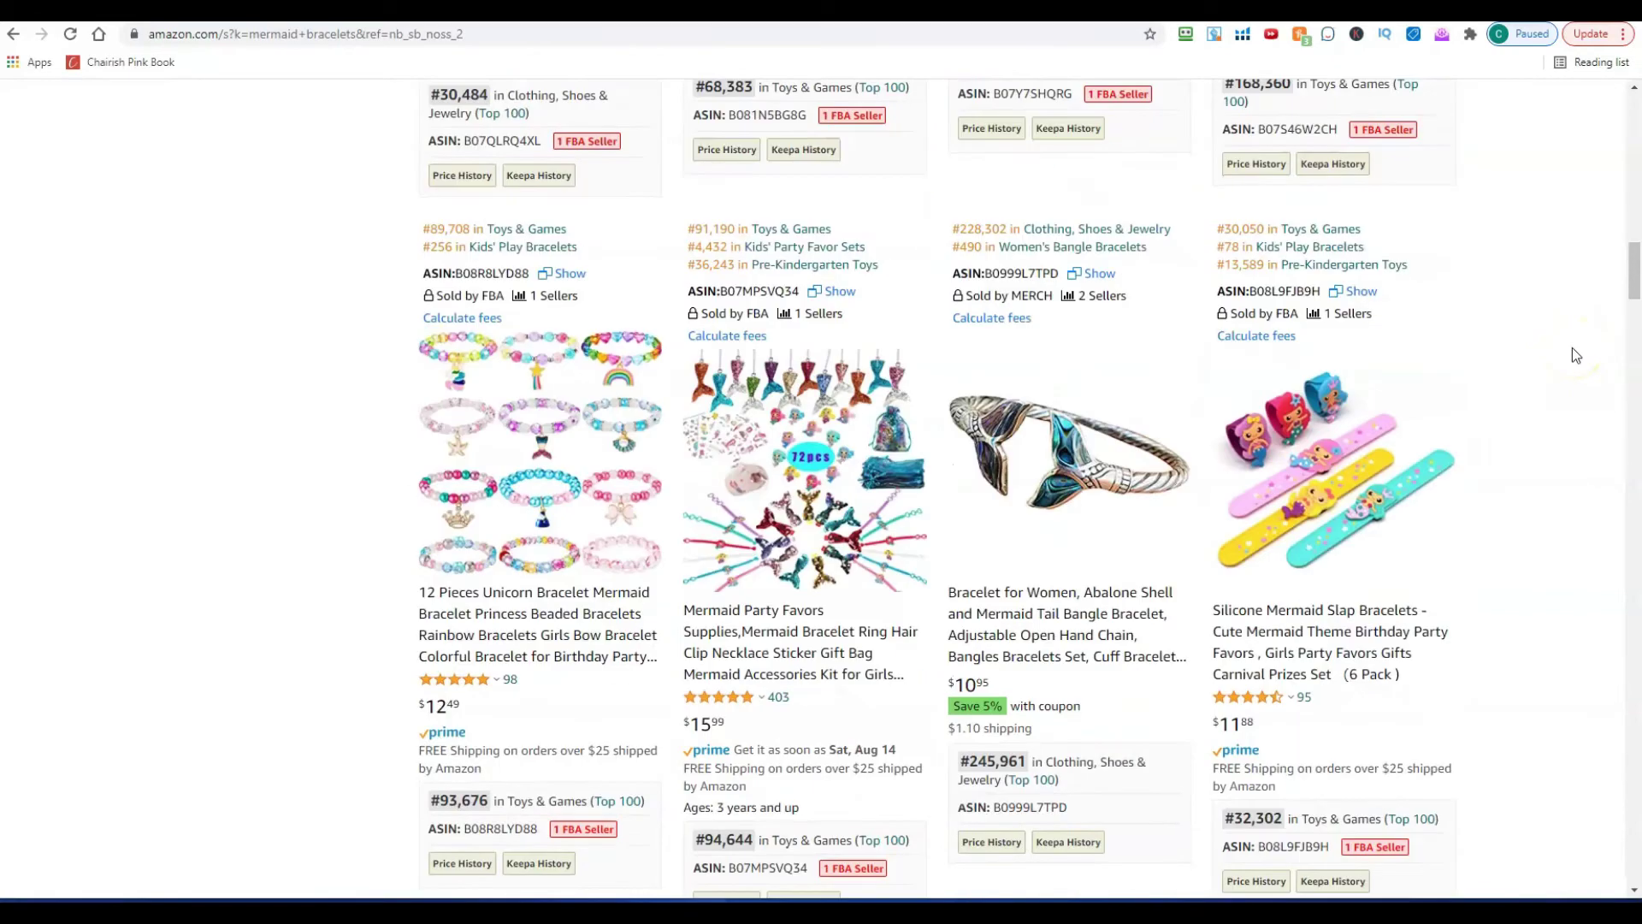
scroll(1572, 347, "down", 5)
scroll(1572, 347, "down", 6)
scroll(1572, 348, "down", 5)
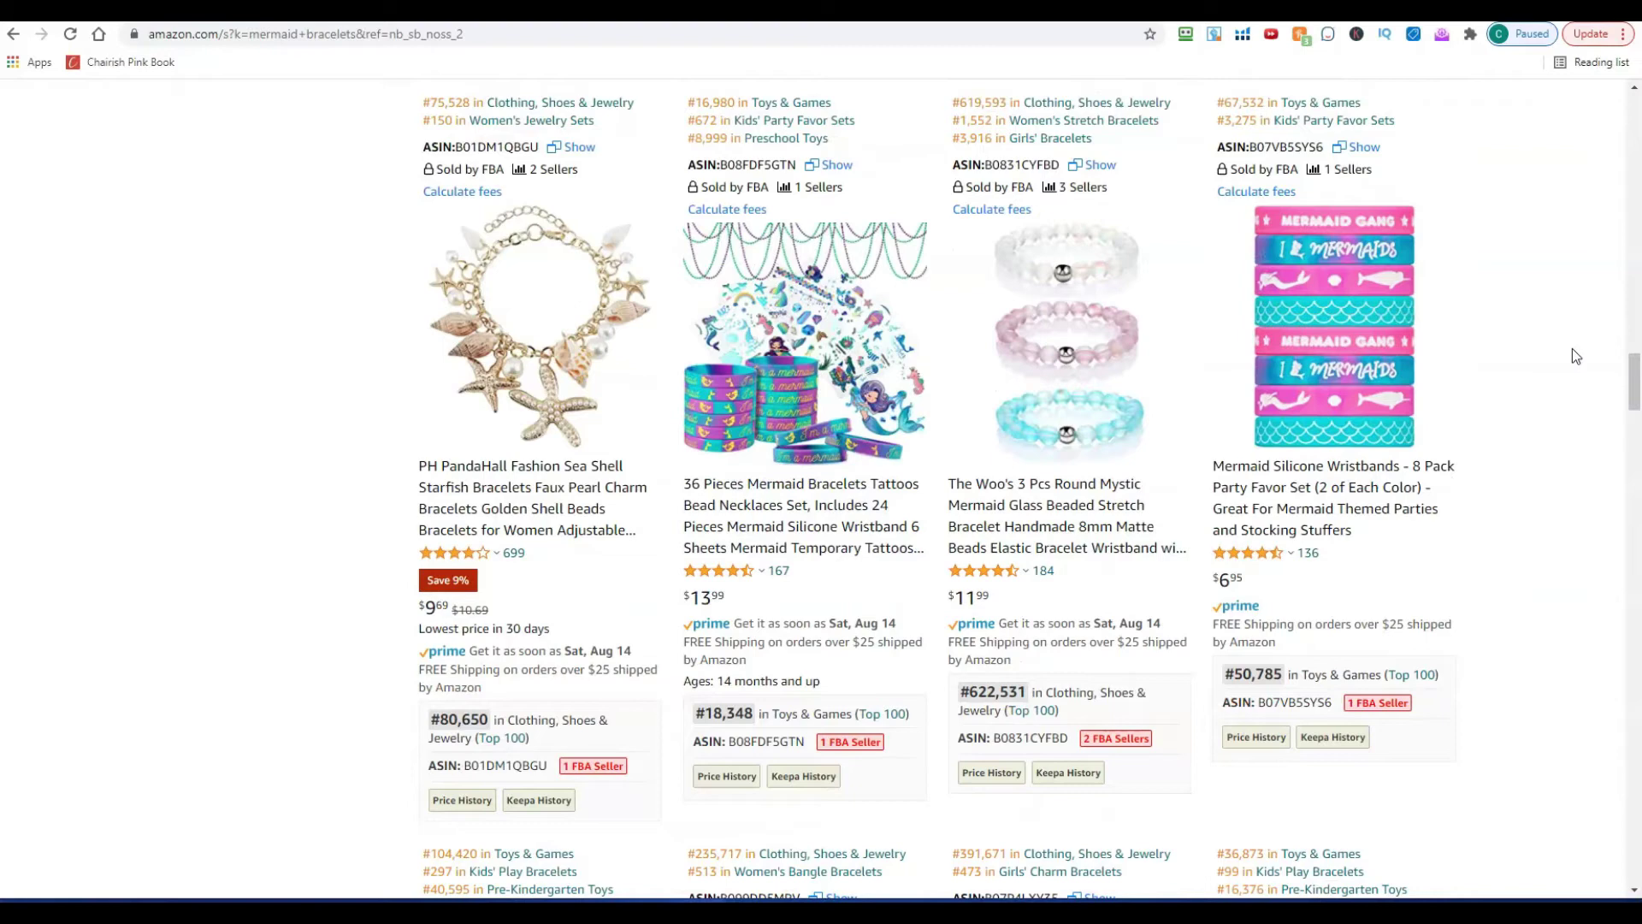